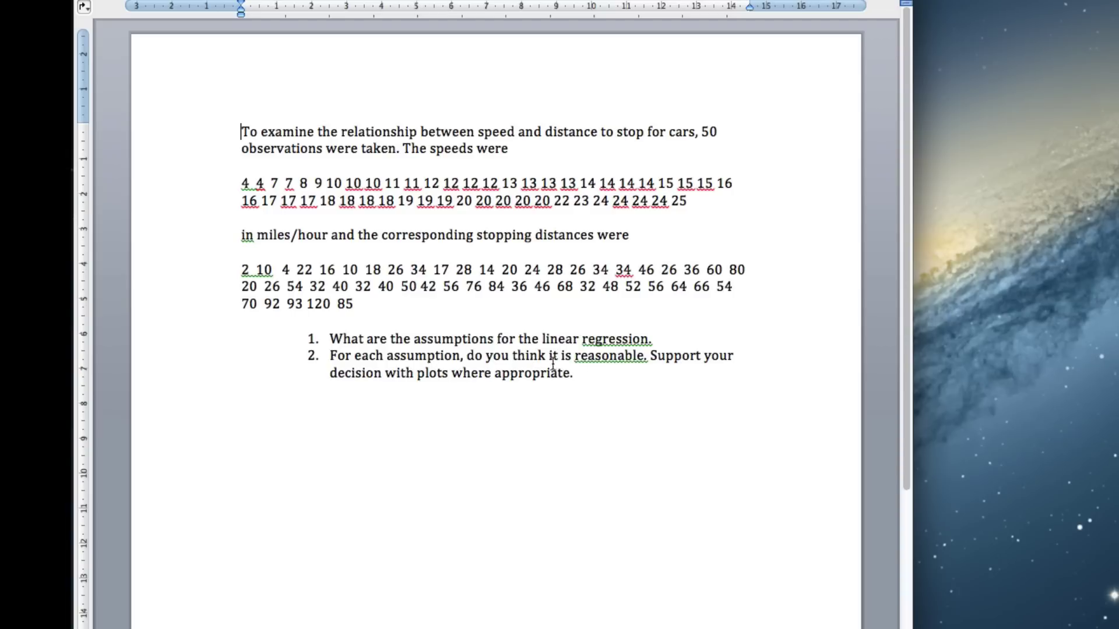
# Under question 1, start a bulleted list with Linearity and Constant variance.
pyautogui.click(666, 339)
pyautogui.press('Return')
pyautogui.press('Return')
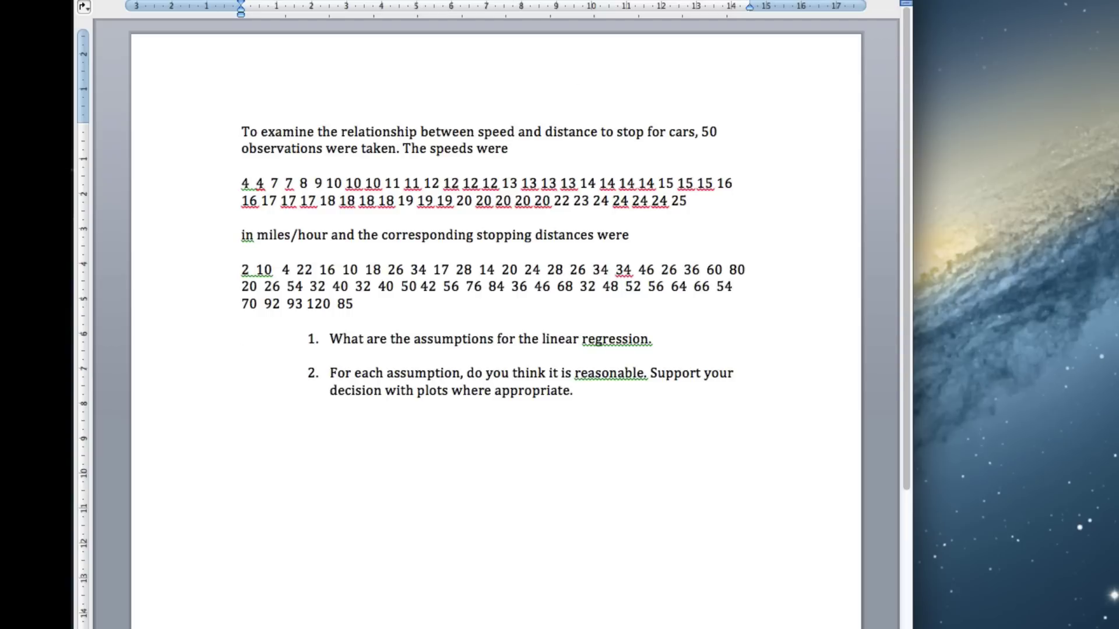
pyautogui.press('super+shift+l')
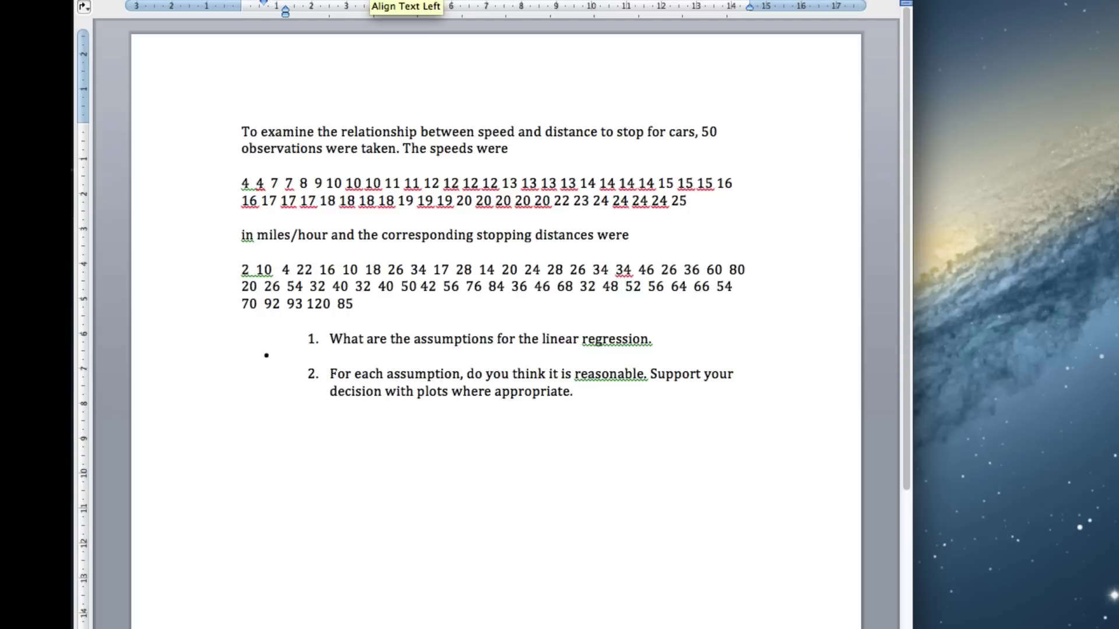
pyautogui.write('Linearity')
pyautogui.press('Return')
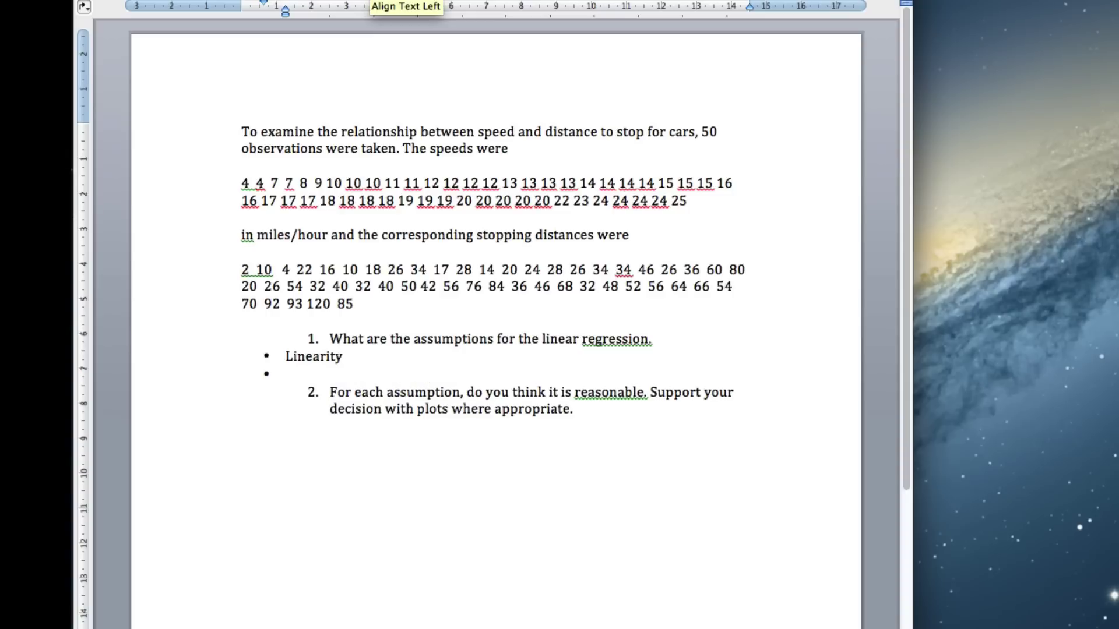
pyautogui.write('COnstatn')
pyautogui.press('BackSpace')
pyautogui.press('BackSpace')
pyautogui.press('BackSpace')
pyautogui.press('BackSpace')
pyautogui.press('BackSpace')
pyautogui.press('BackSpace')
pyautogui.press('BackSpace')
pyautogui.write('onstatn')
pyautogui.press('BackSpace')
pyautogui.press('BackSpace')
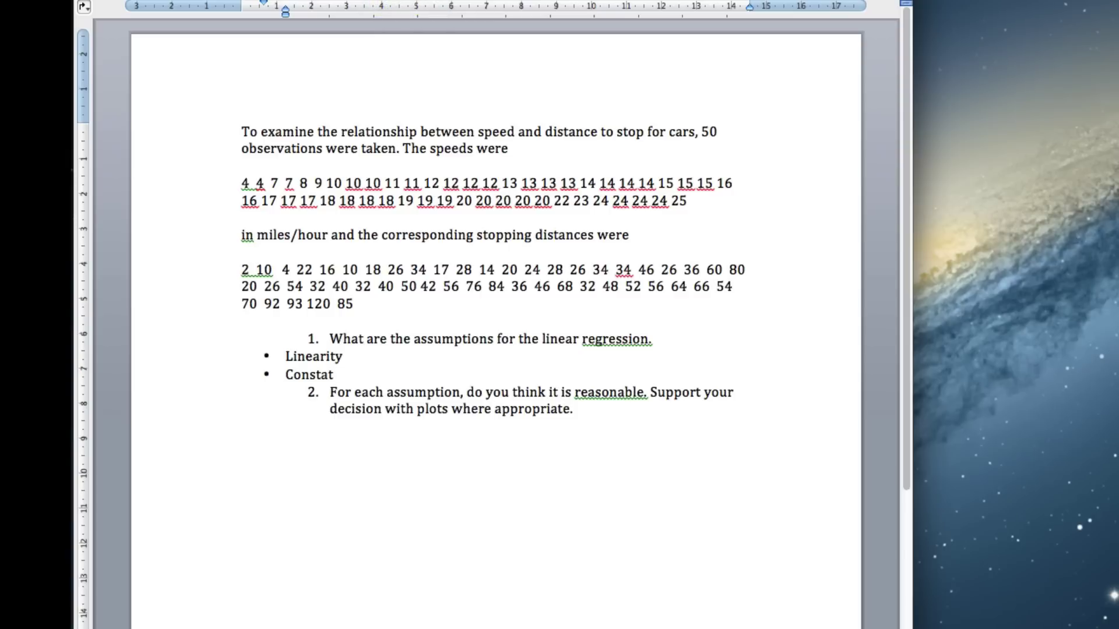
pyautogui.write('nt varai')
# Add Normality and Independence as the third and fourth assumption bullets.
pyautogui.press('BackSpace')
pyautogui.press('BackSpace')
pyautogui.write('iance')
pyautogui.press('Return')
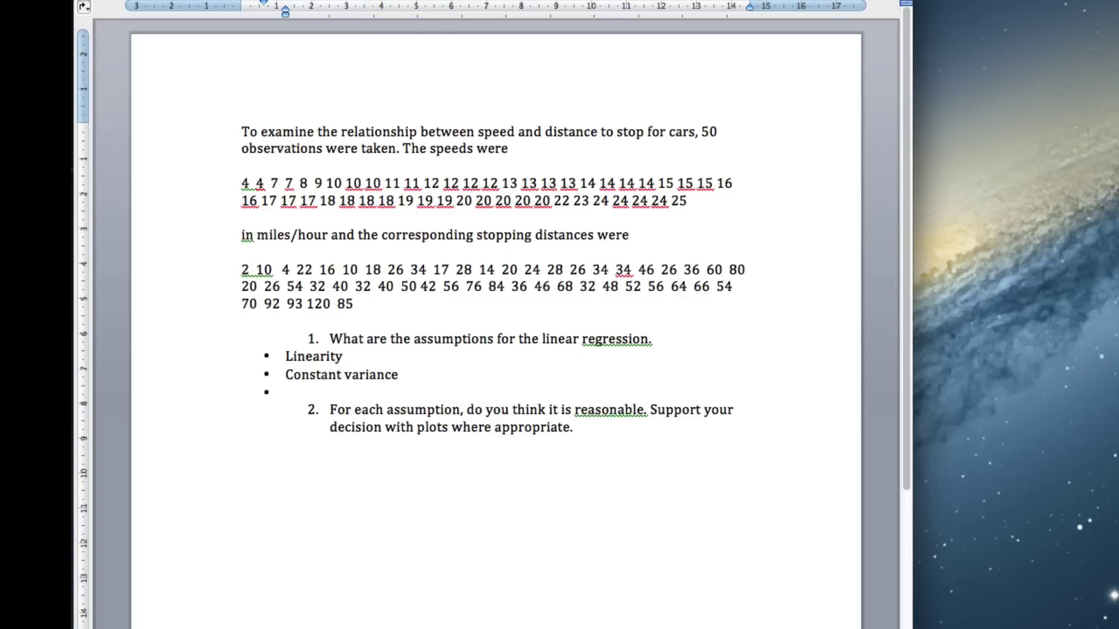
pyautogui.write('Normalitu')
pyautogui.press('BackSpace')
pyautogui.write('y')
pyautogui.press('Return')
pyautogui.write('Ind')
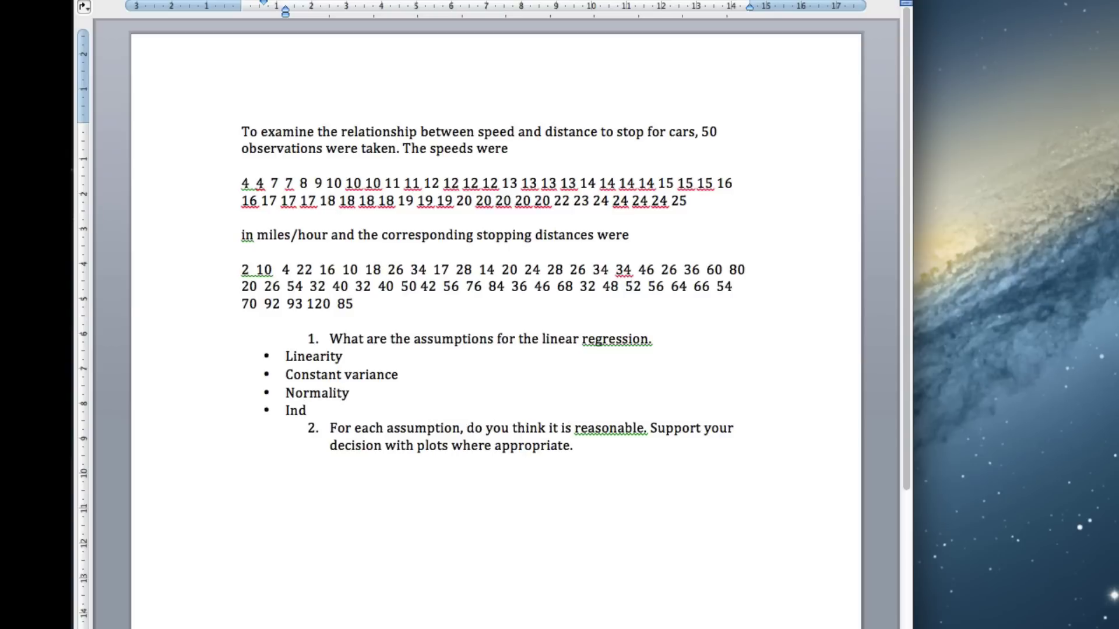
pyautogui.write('ependence')
# Select the assumption bullets, then start a new unnumbered line below question 2.
pyautogui.moveTo(365, 392); pyautogui.dragTo(268, 357)
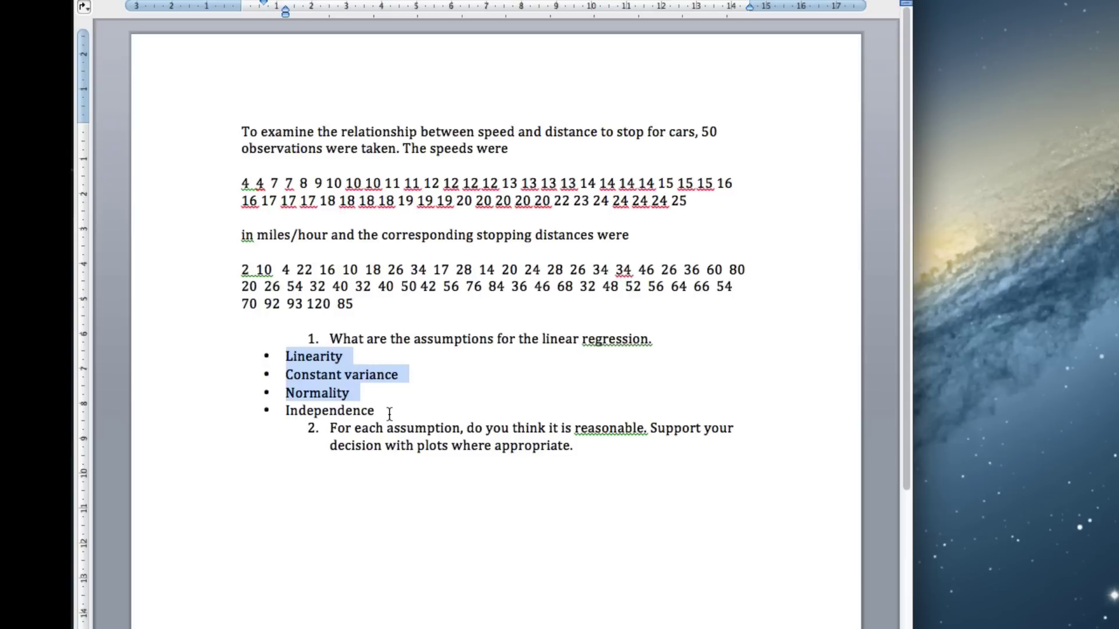
pyautogui.moveTo(386, 412); pyautogui.dragTo(285, 413)
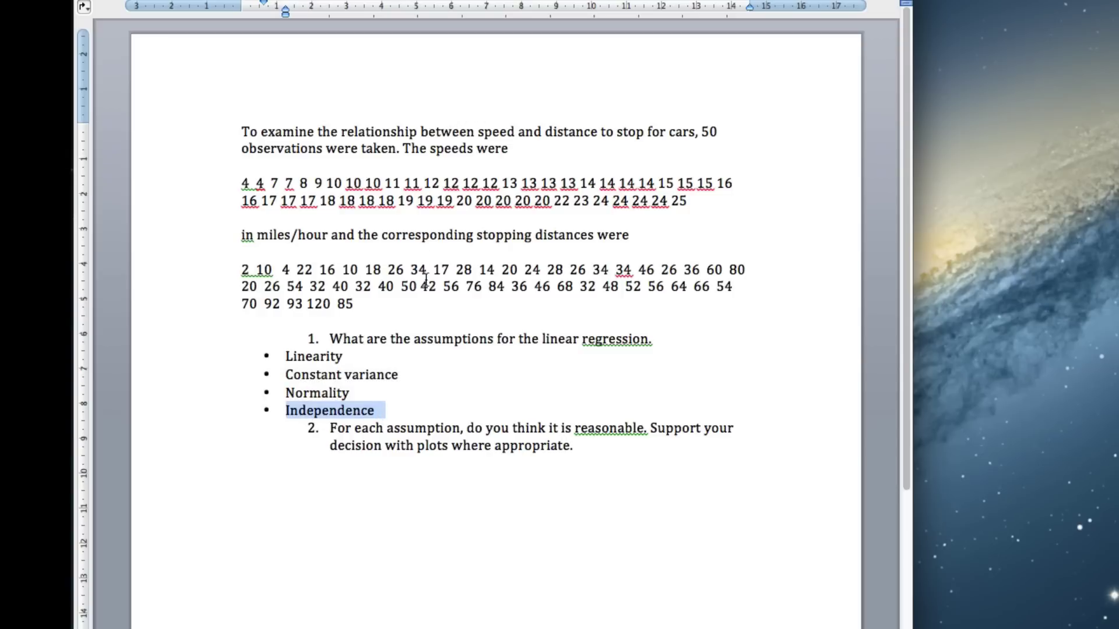
pyautogui.click(589, 448)
pyautogui.press('Return')
pyautogui.press('Return')
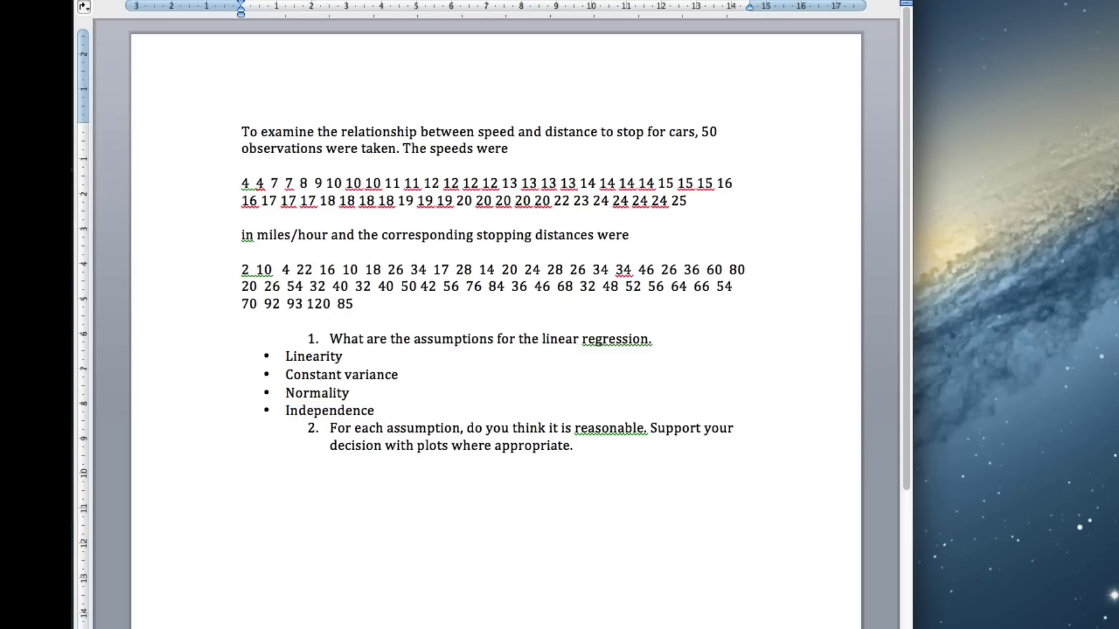
# Add a Linearity heading with the bullet 'Look at the residual versus fitted plot', then switch to MATLAB.
pyautogui.write('Linearity')
pyautogui.press('Return')
pyautogui.press('super+shift+l')
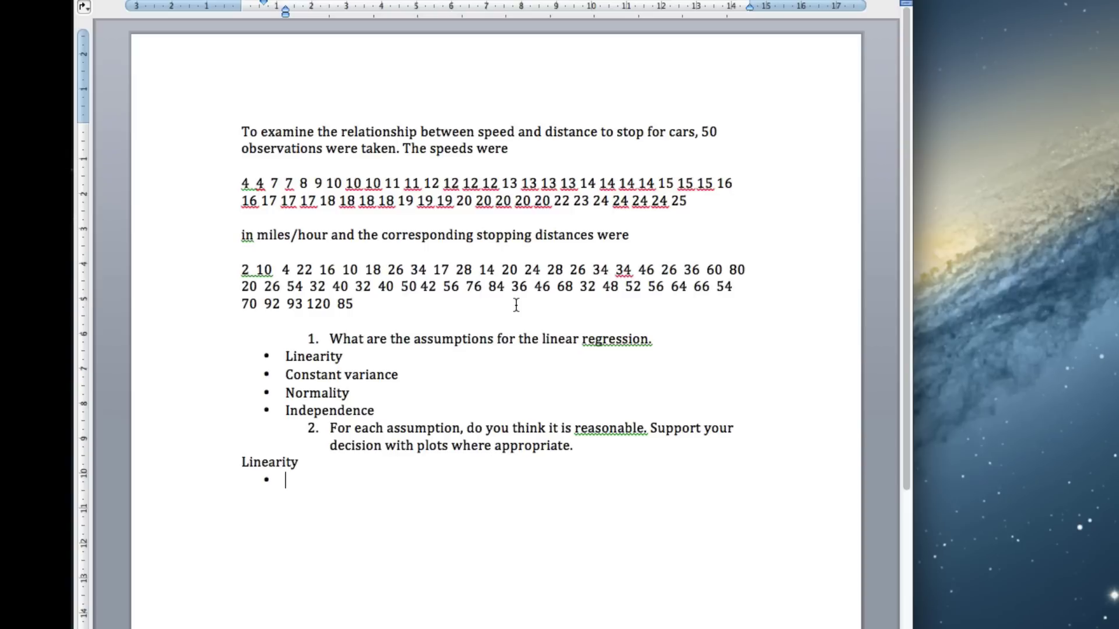
pyautogui.write('Look at the residu')
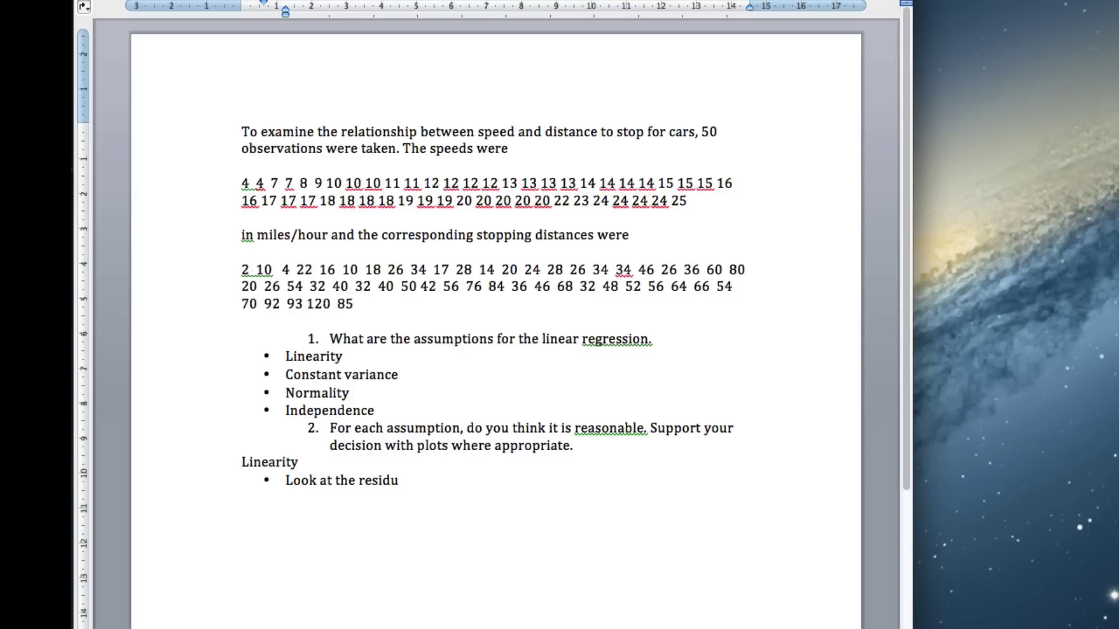
pyautogui.write('al versus fitted plot')
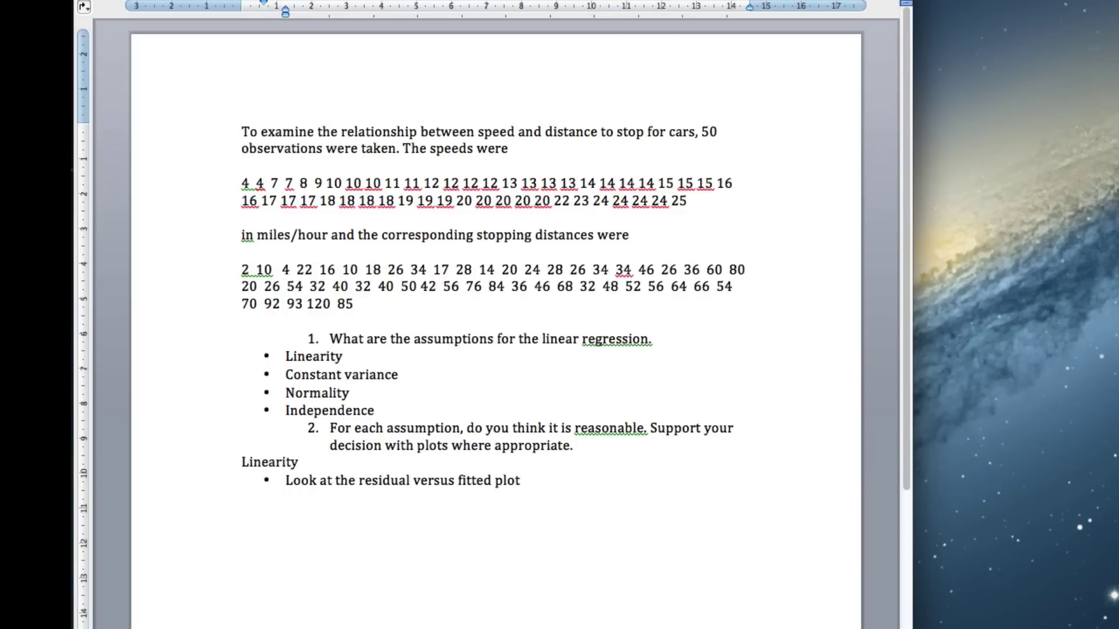
pyautogui.press('super+Tab')
pyautogui.press('super+Tab')
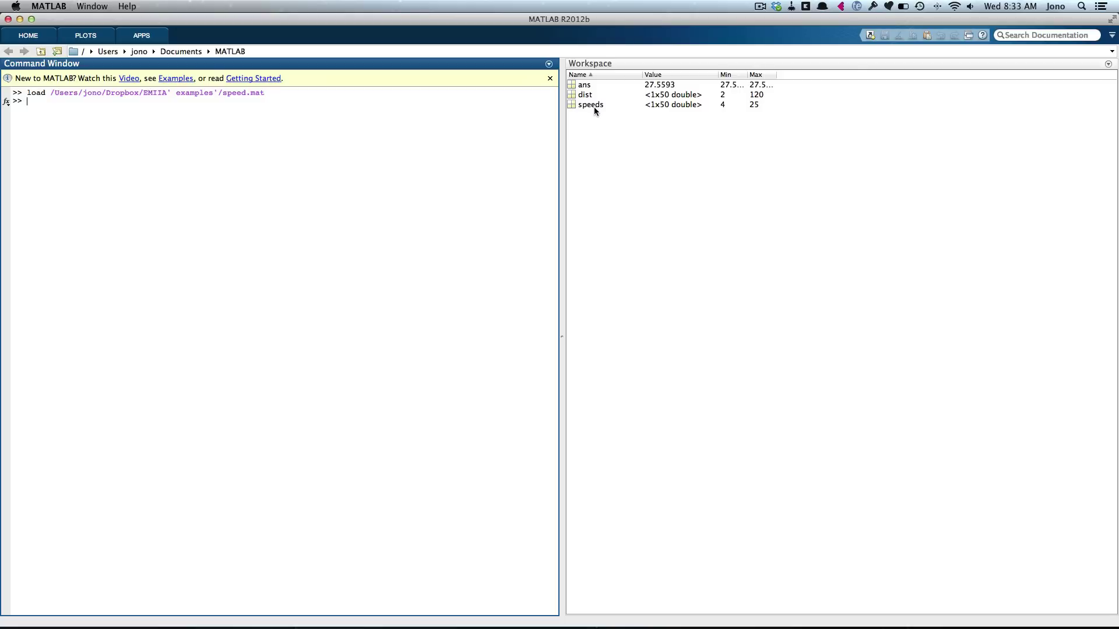
# Run regstats(dist,speeds) on the loaded stopping-distance data.
pyautogui.write('regstat')
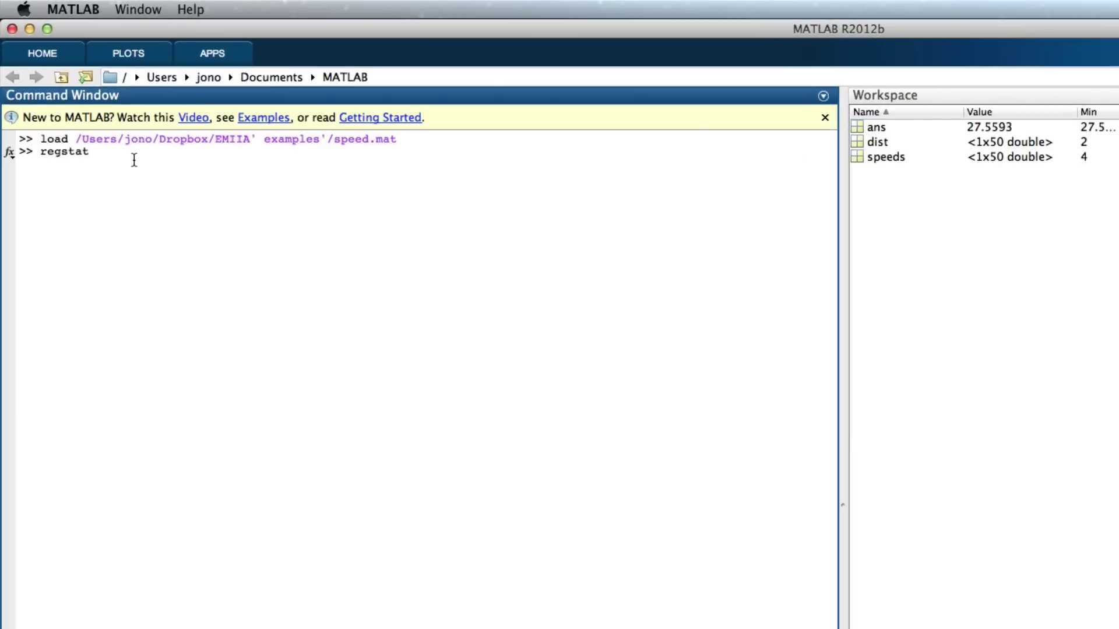
pyautogui.write('s(dist,')
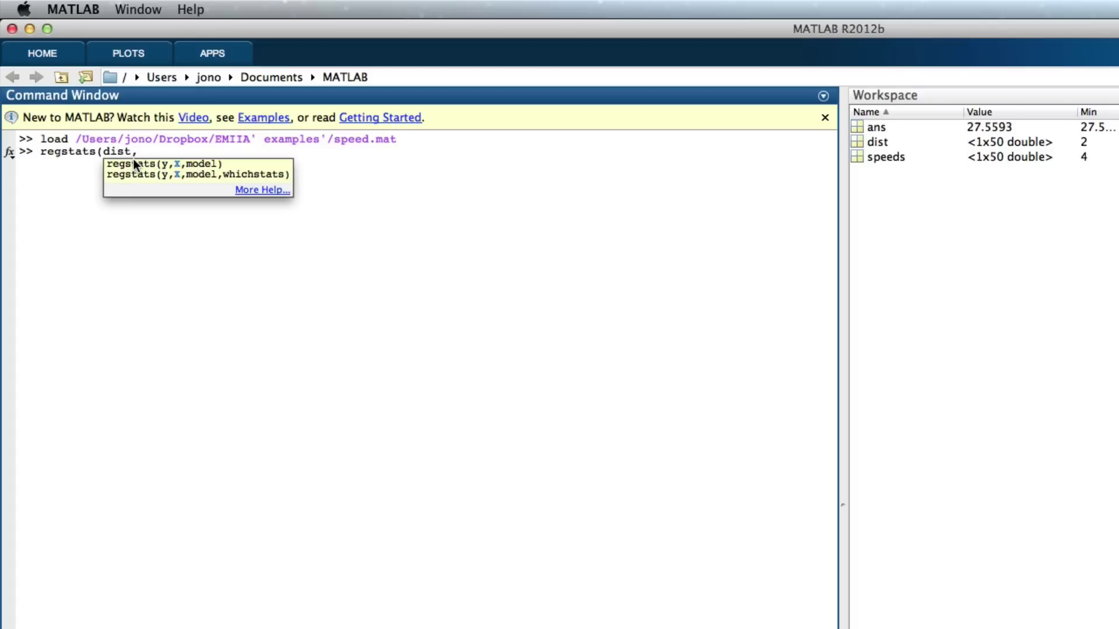
pyautogui.write('speeds)')
pyautogui.press('Return')
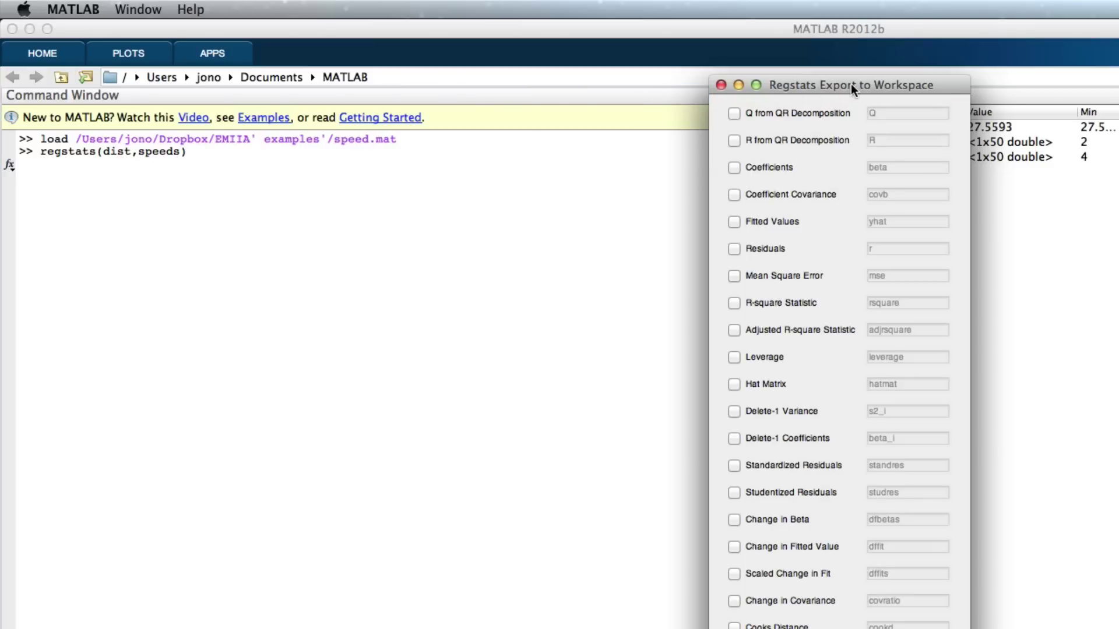
# Export coefficients, fitted values, studentized residuals, mean square error and t statistics to the workspace.
pyautogui.moveTo(851, 89); pyautogui.dragTo(256, 121)
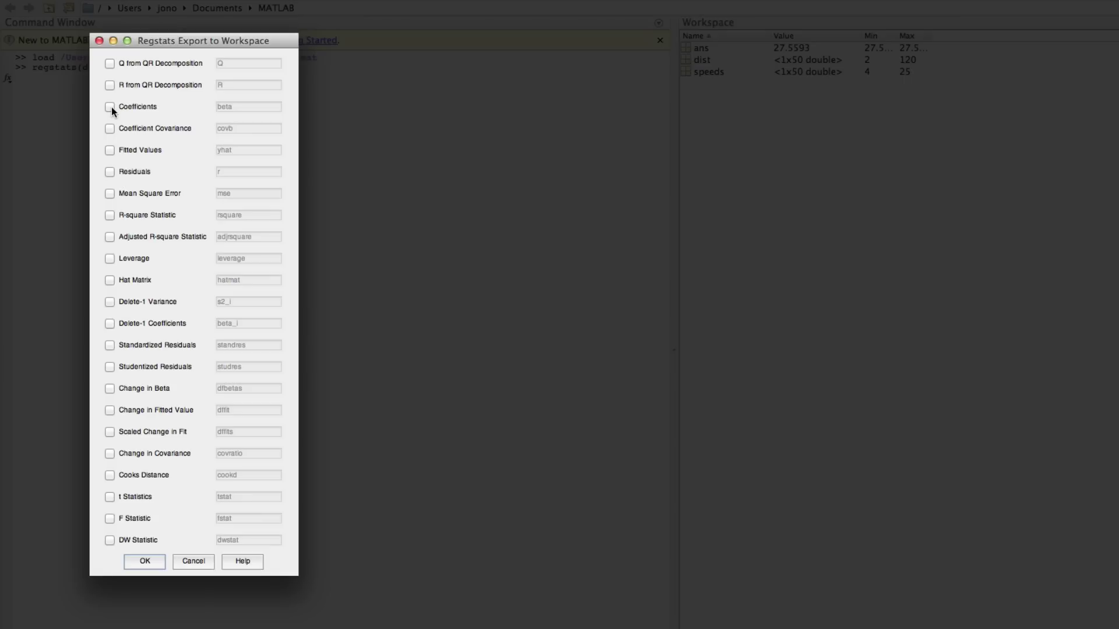
pyautogui.click(137, 200)
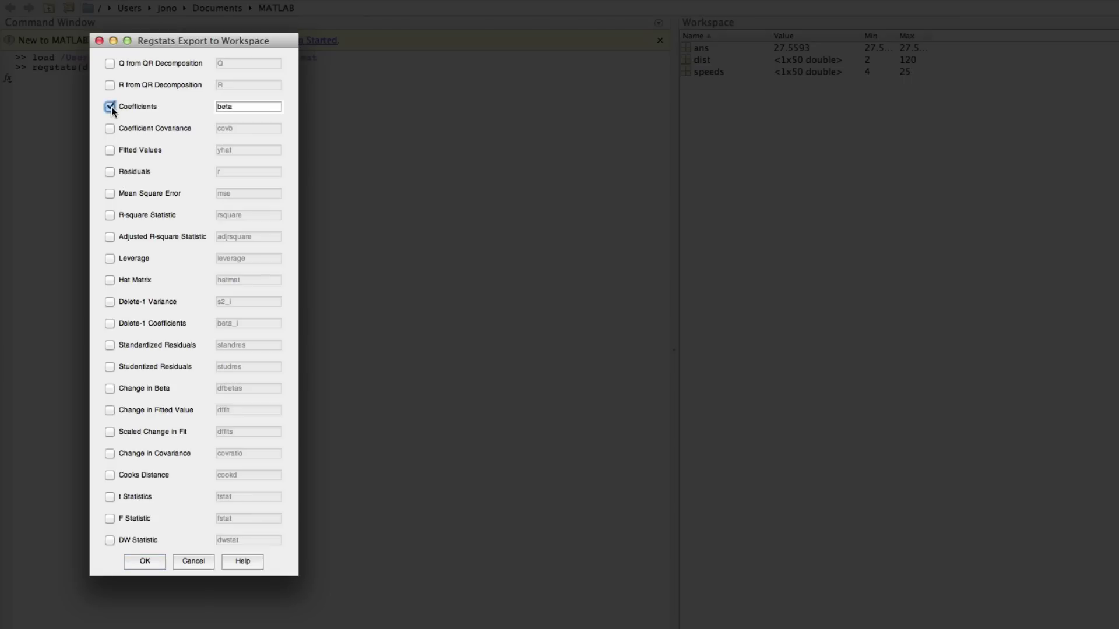
pyautogui.click(110, 150)
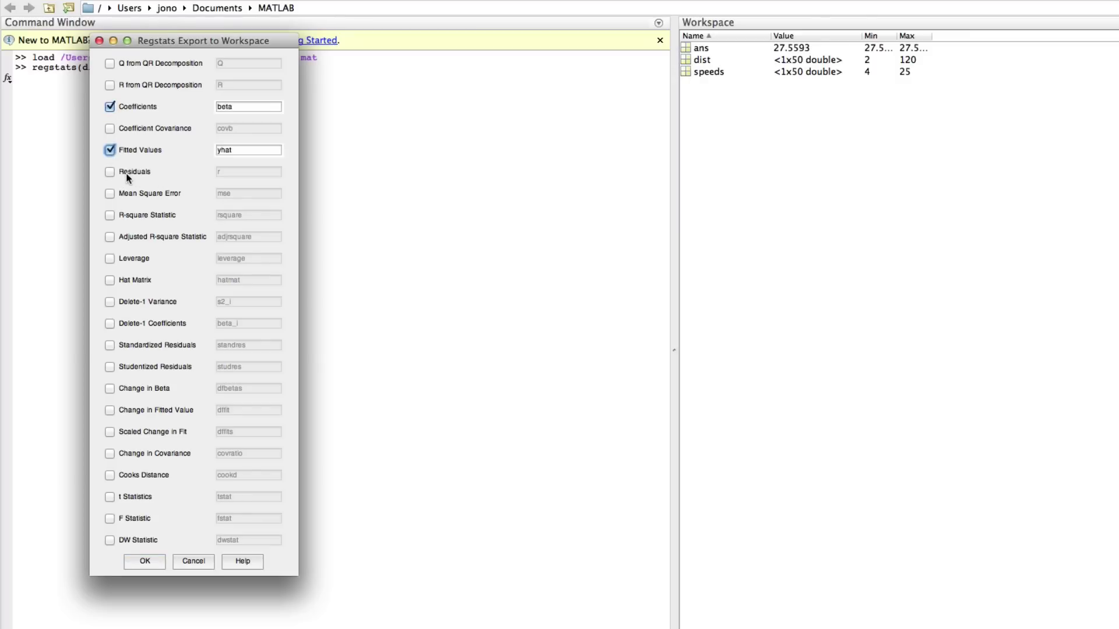
pyautogui.click(111, 368)
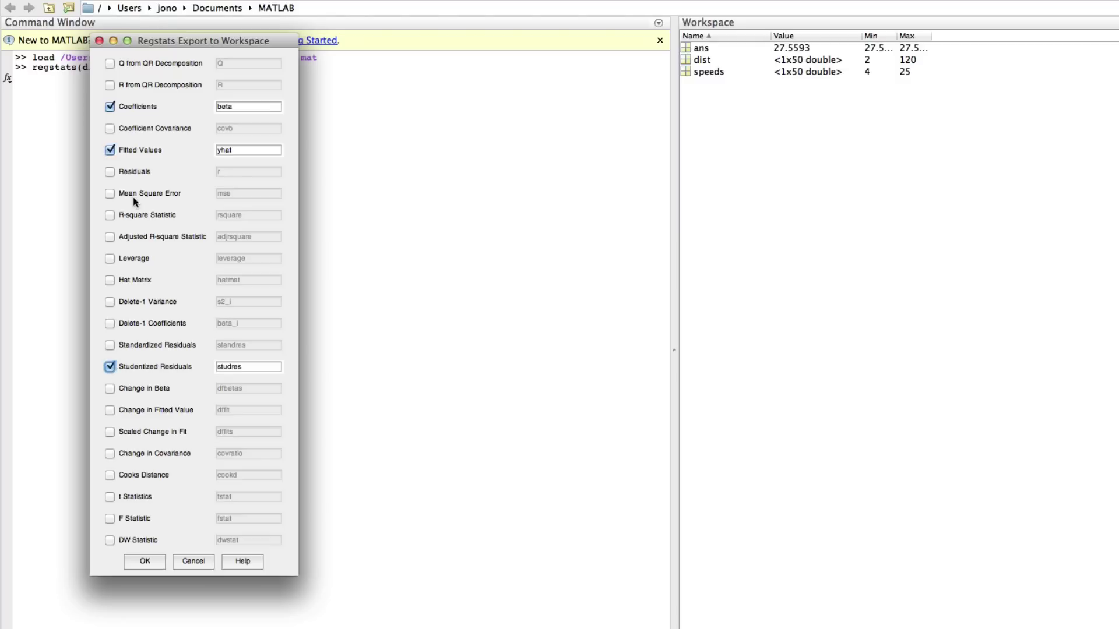
pyautogui.click(110, 195)
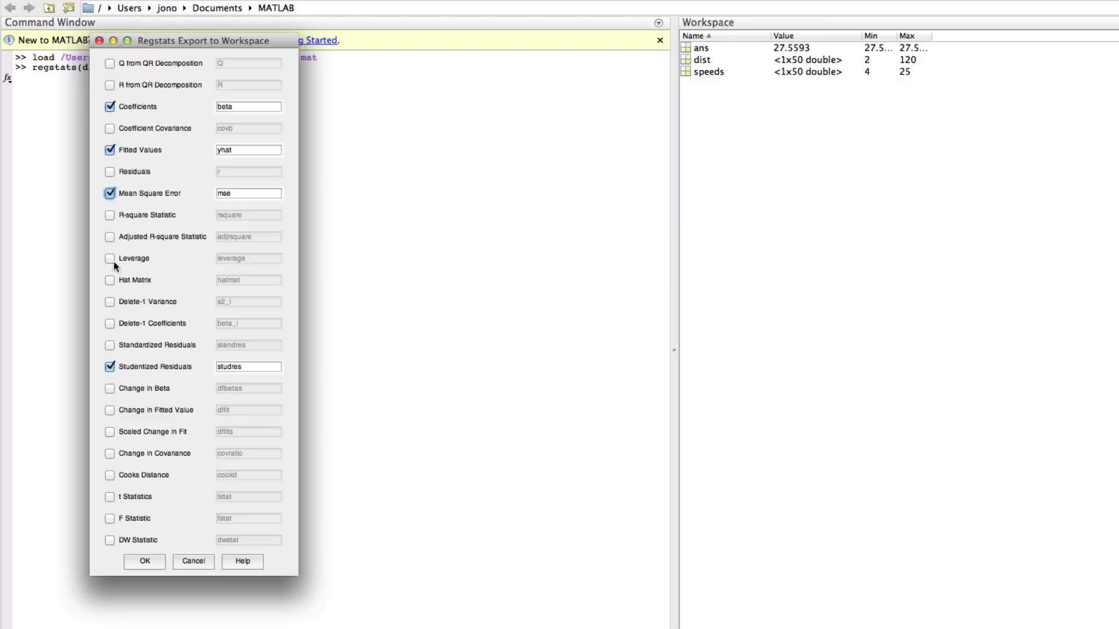
pyautogui.click(110, 497)
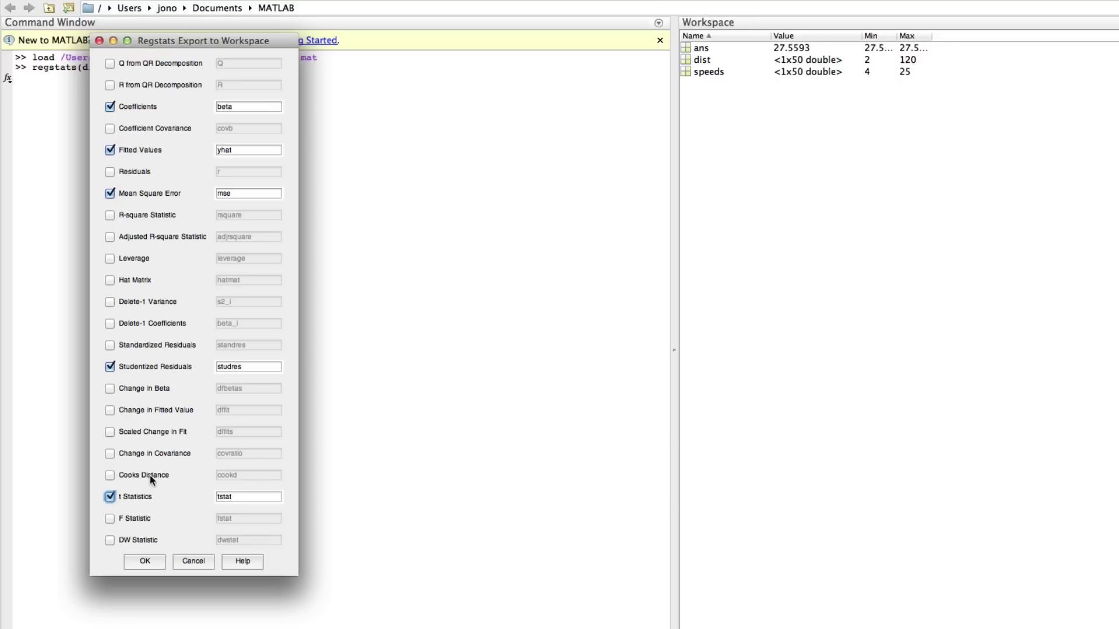
pyautogui.click(153, 563)
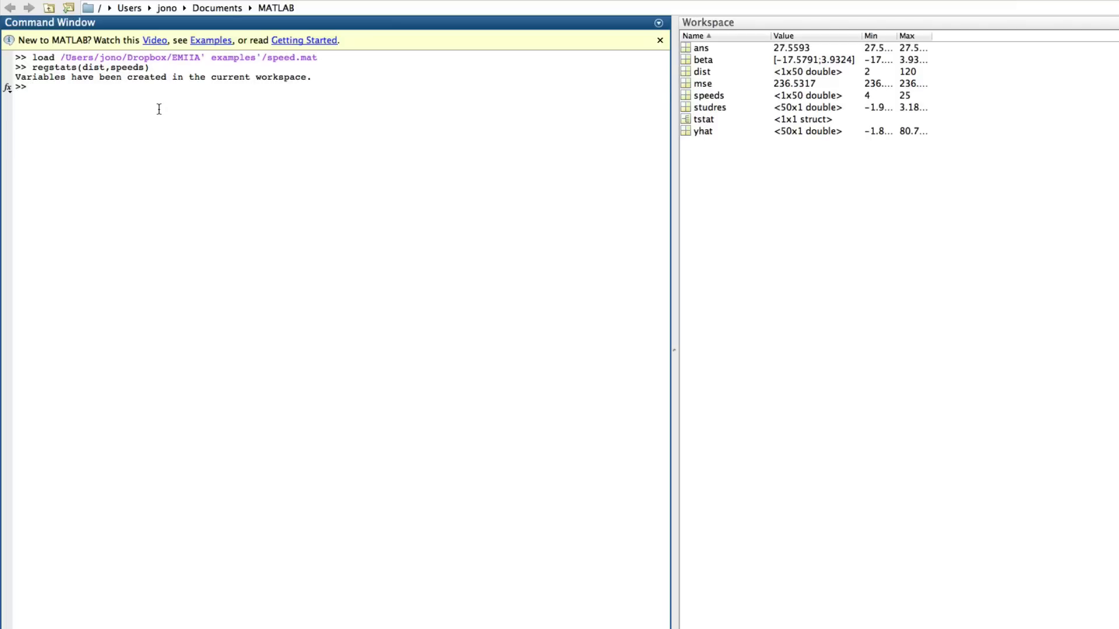
# Plot studentized residuals against fitted values with scatter(yhat,studres).
pyautogui.write('scatter(')
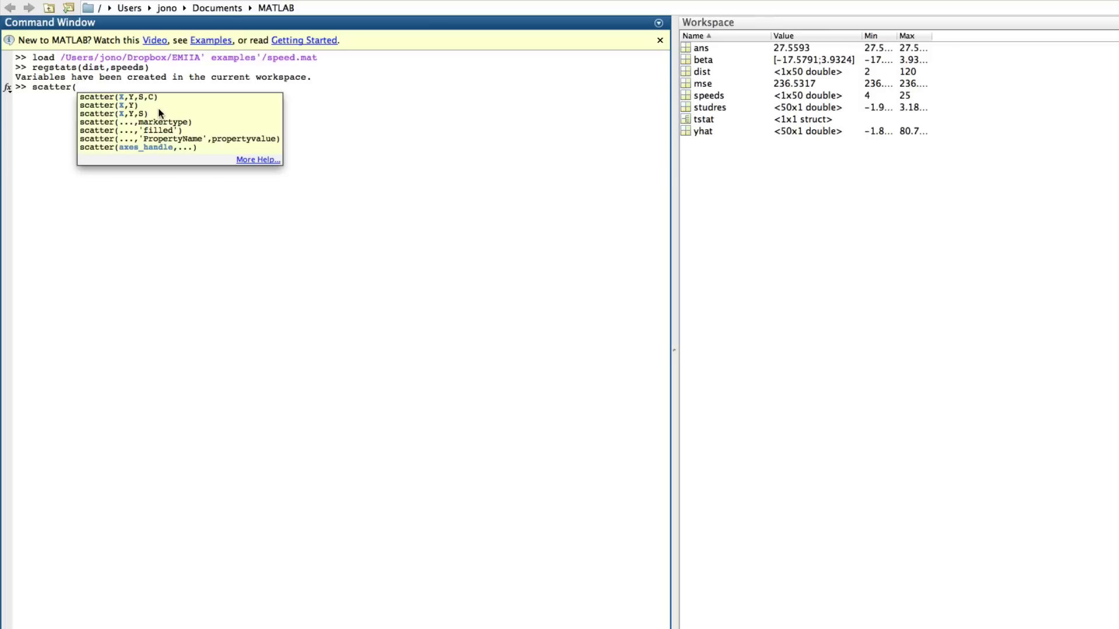
pyautogui.write('yhat,studres)')
pyautogui.press('Return')
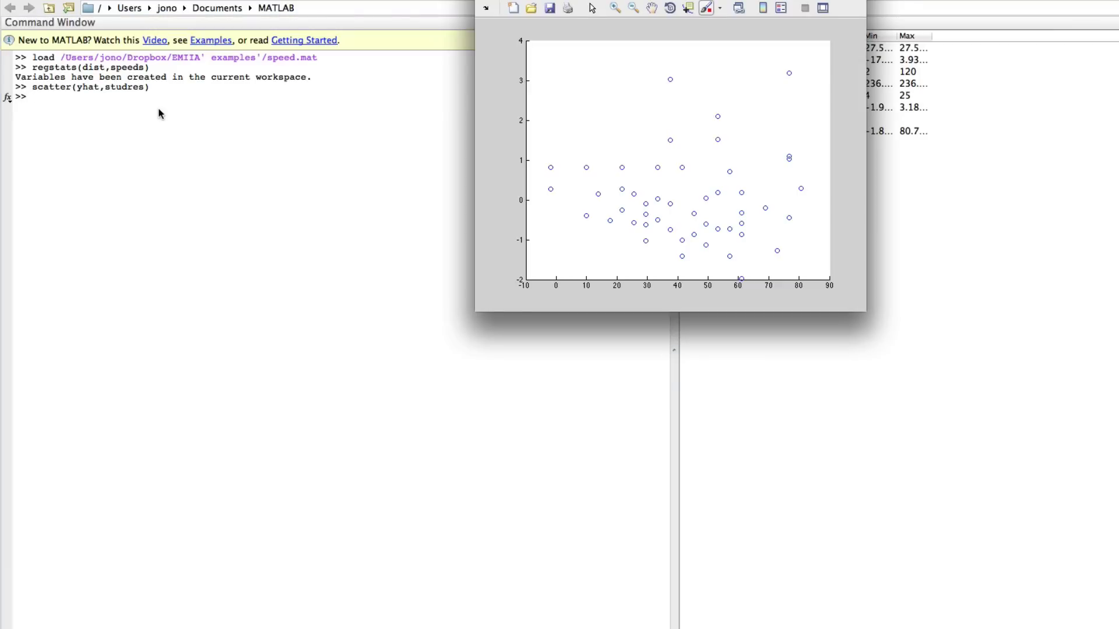
# Label the scatter plot's x-axis 'fitted', correcting the quote marks in xlabel.
pyautogui.click(105, 100)
pyautogui.write('x')
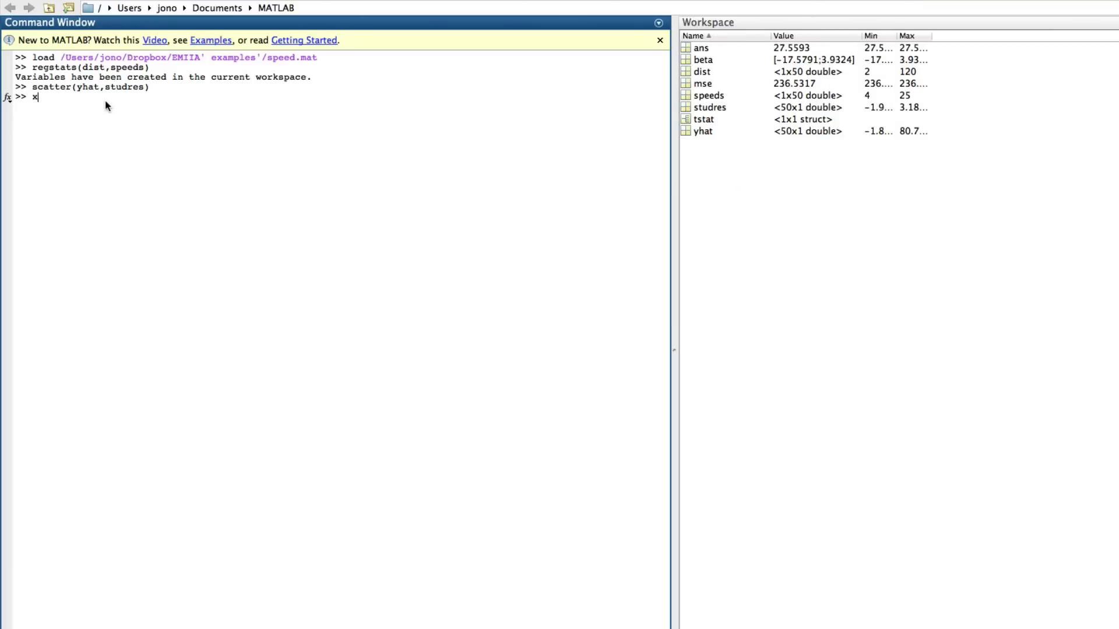
pyautogui.write('label("fitted')
pyautogui.write(')')
pyautogui.press('Return')
pyautogui.press('Up')
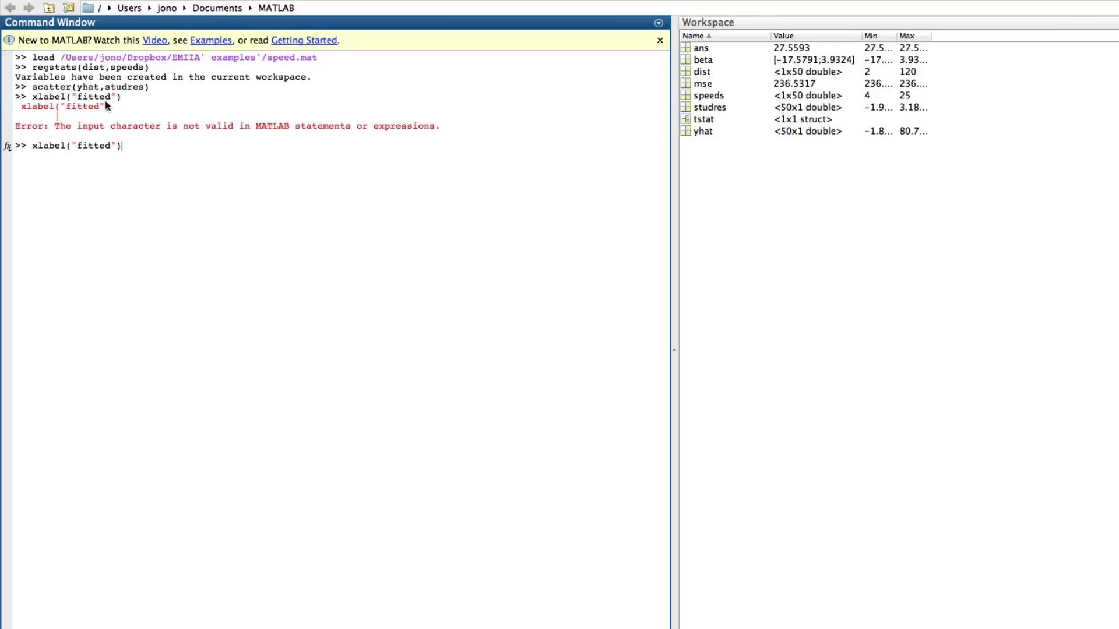
pyautogui.press('Left')
pyautogui.press('BackSpace')
pyautogui.write("'")
pyautogui.press('BackSpace')
pyautogui.write("'")
pyautogui.press('Return')
# Label the y-axis 'residuals' and enlarge the plot window, then return to Word.
pyautogui.write("ylabel('residua")
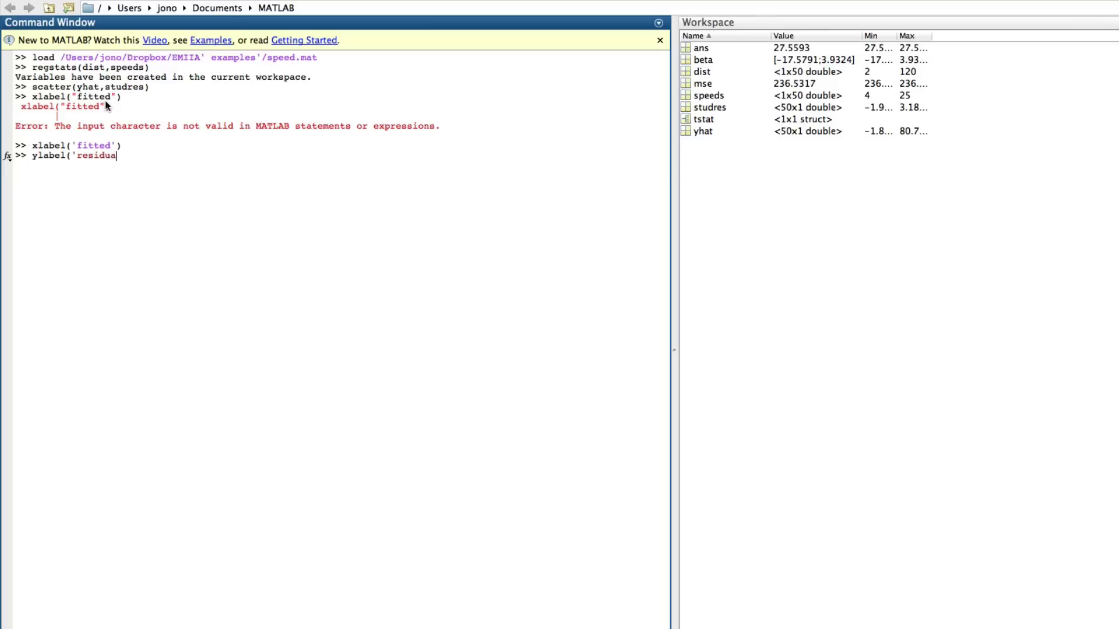
pyautogui.write("ls')")
pyautogui.press('Return')
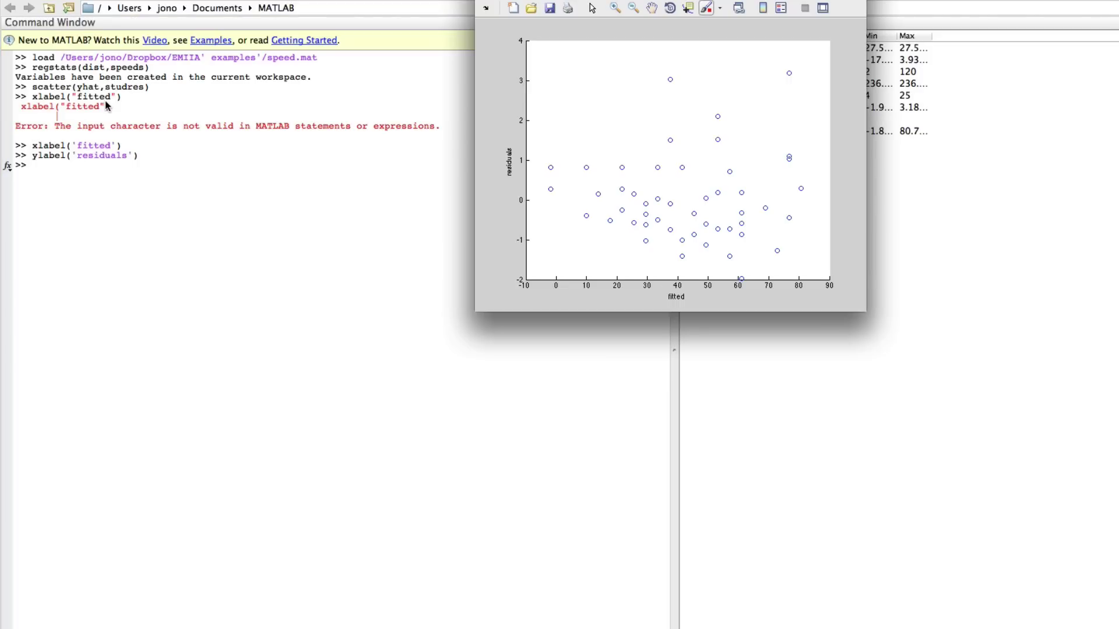
pyautogui.moveTo(671, 0); pyautogui.dragTo(272, 0)
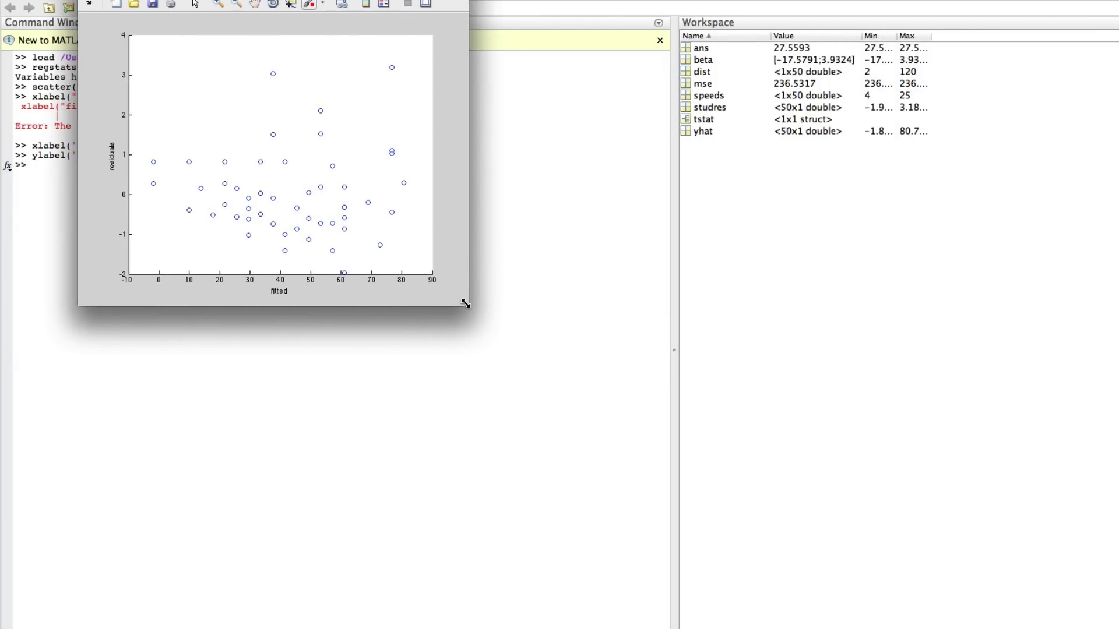
pyautogui.moveTo(464, 304); pyautogui.dragTo(703, 535)
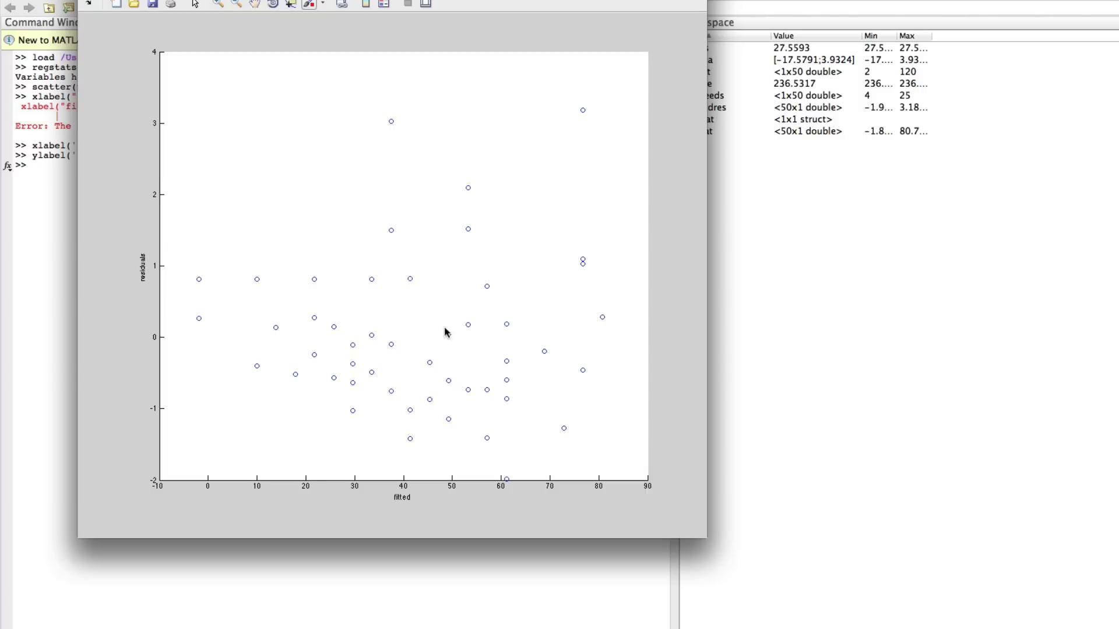
pyautogui.press('super+Tab')
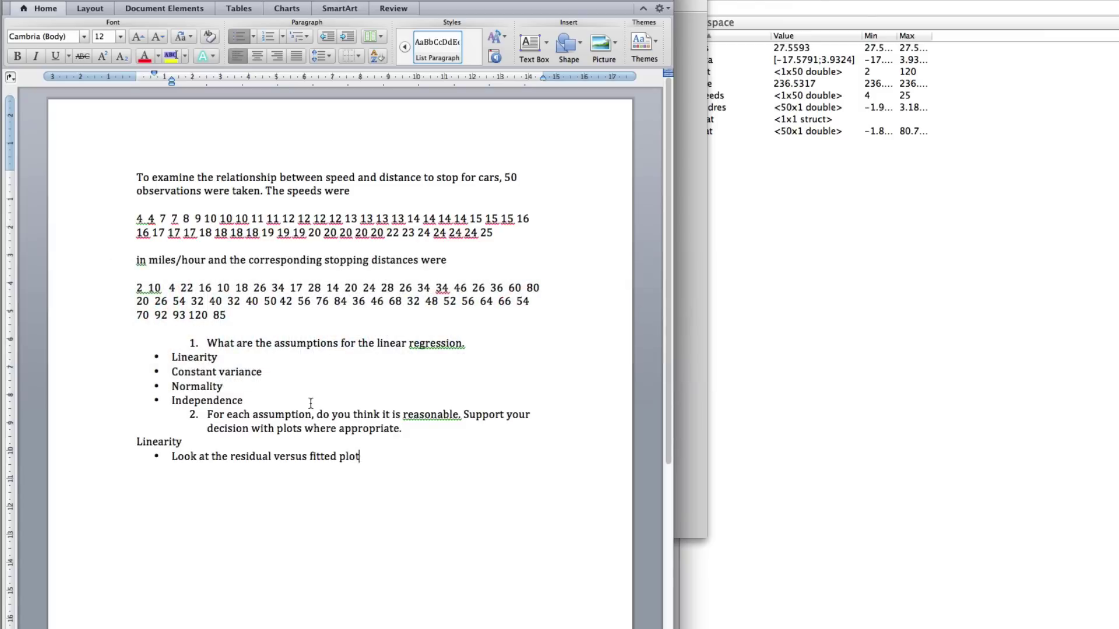
# Add the bullet 'If linearity is reasonable we expect to see random scatter'.
pyautogui.press('Return')
pyautogui.write('If linearity is resas')
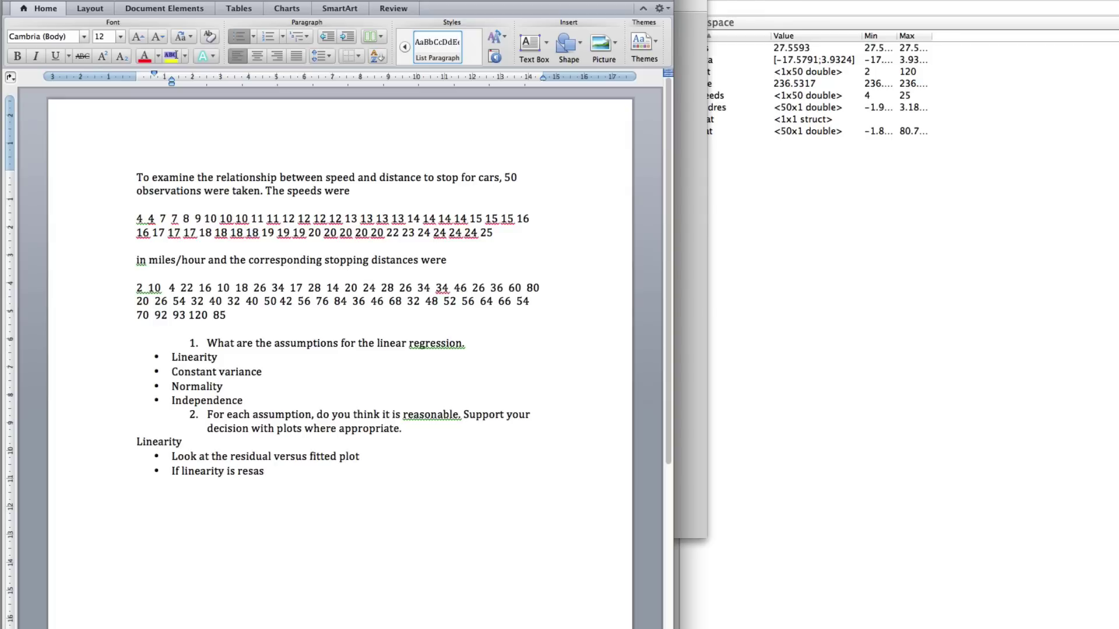
pyautogui.press('BackSpace')
pyautogui.press('BackSpace')
pyautogui.press('BackSpace')
pyautogui.write('asonable we expect to see random')
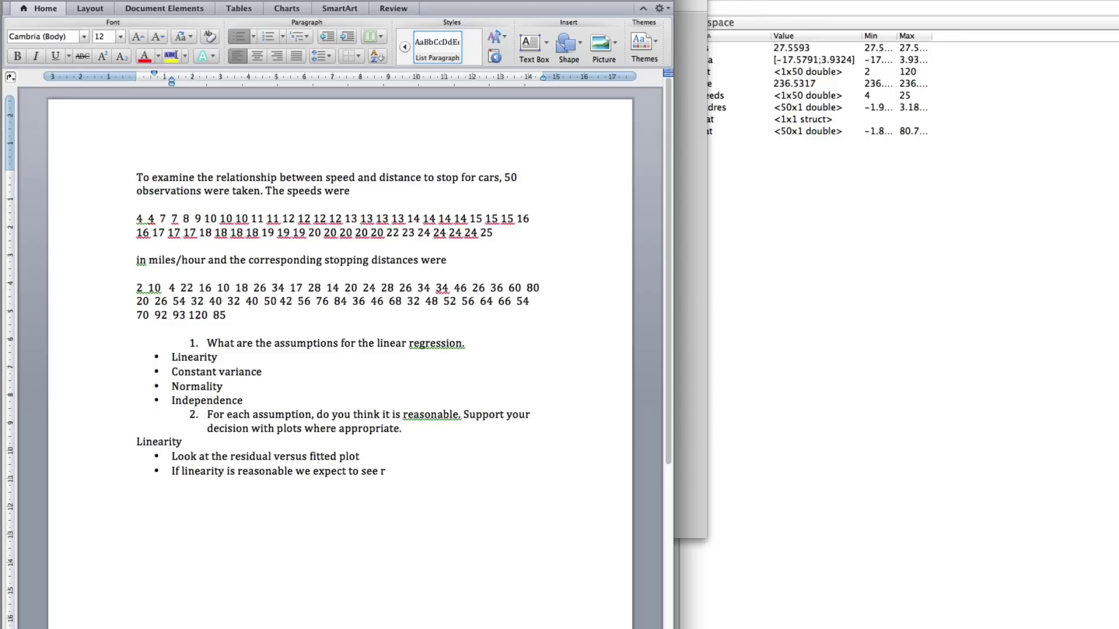
pyautogui.write(' scatter')
pyautogui.press('super+Tab')
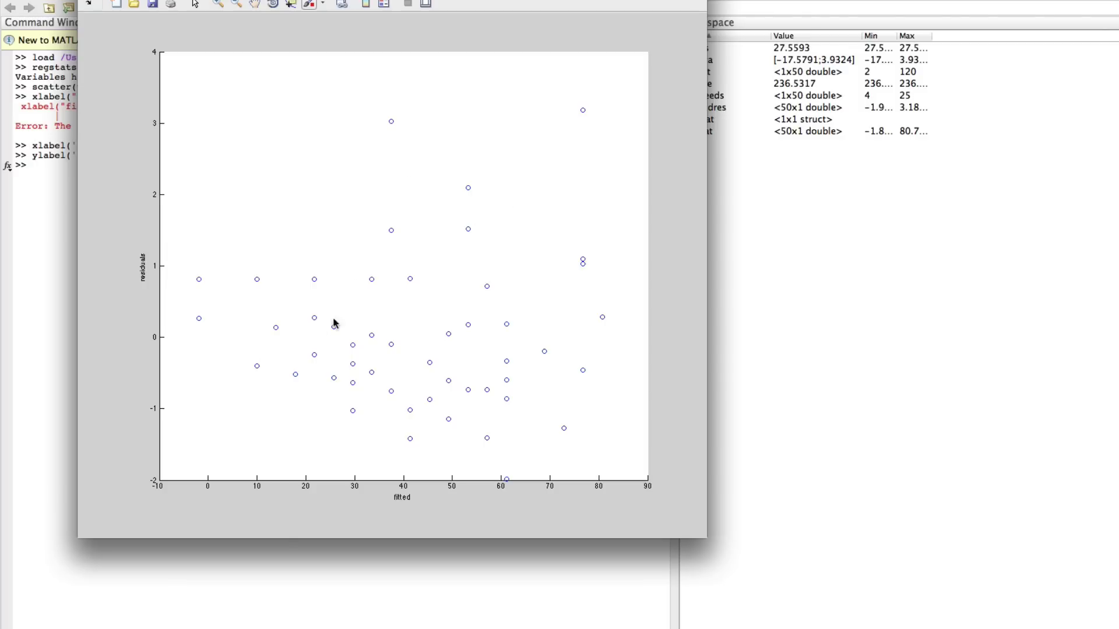
# After checking the plot, add 'Maybe some curvature' and 'Assume reasonable', then end the list.
pyautogui.click(296, 580)
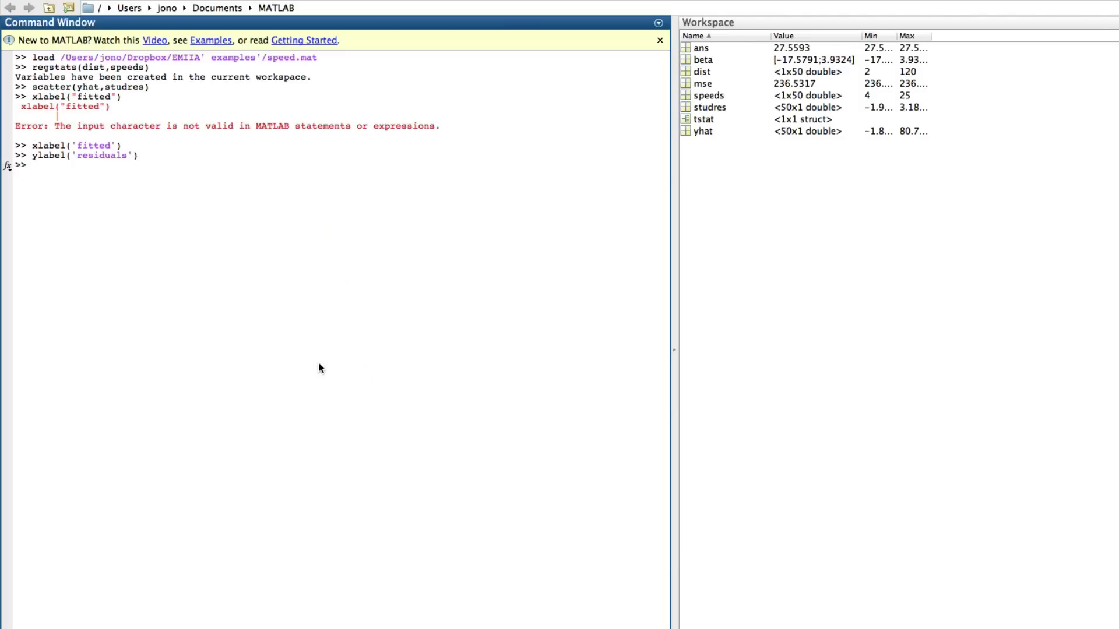
pyautogui.press('super+Tab')
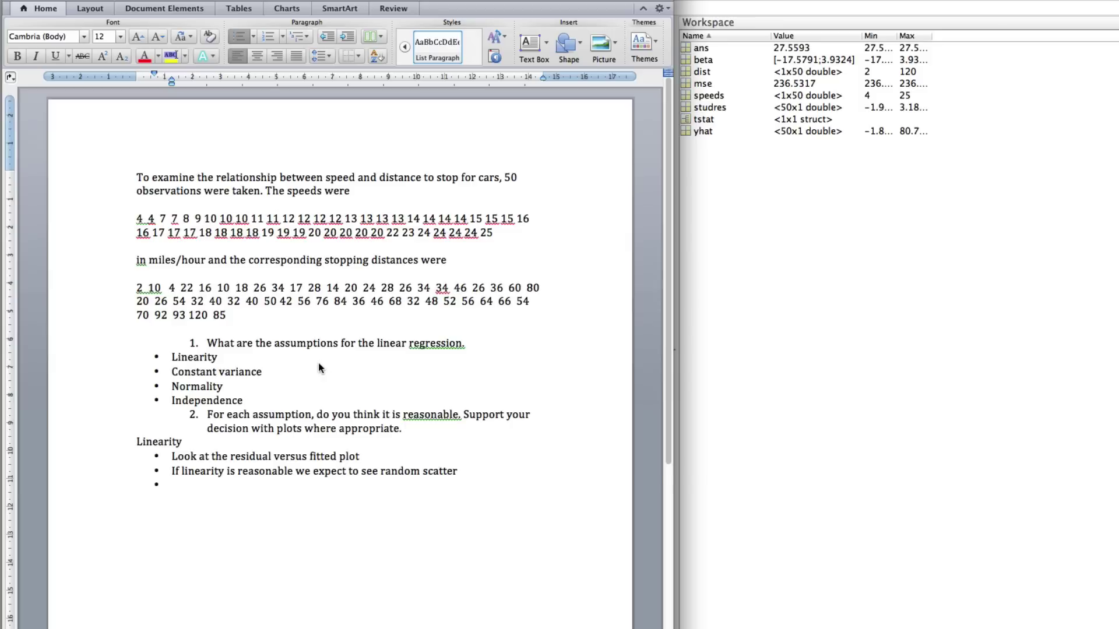
pyautogui.write('Maybe some curvature ')
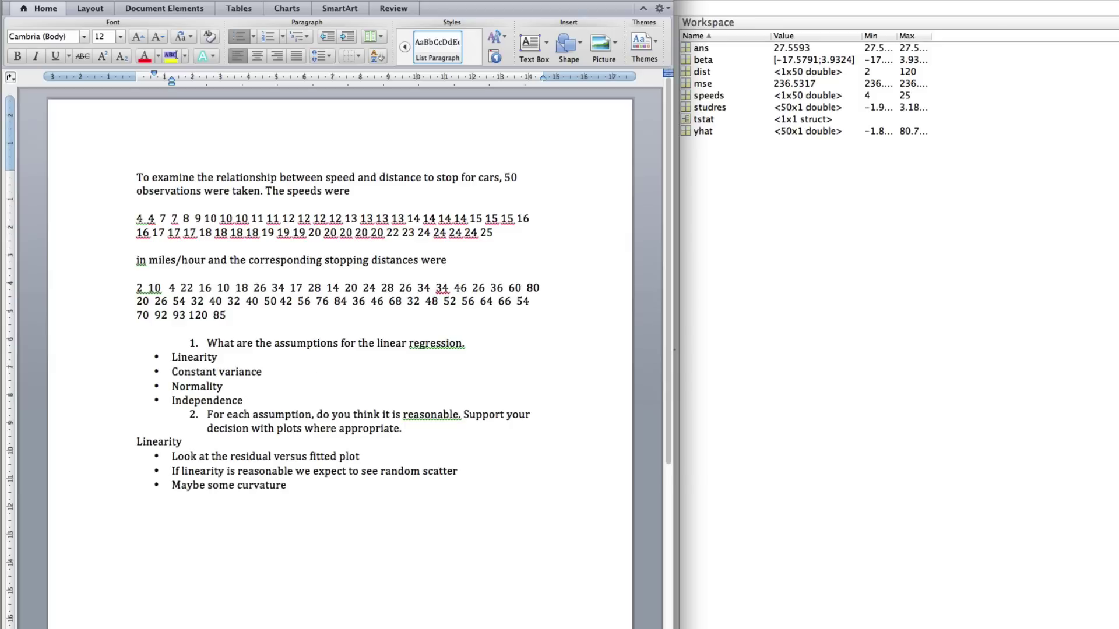
pyautogui.write('Assume reasonalbe')
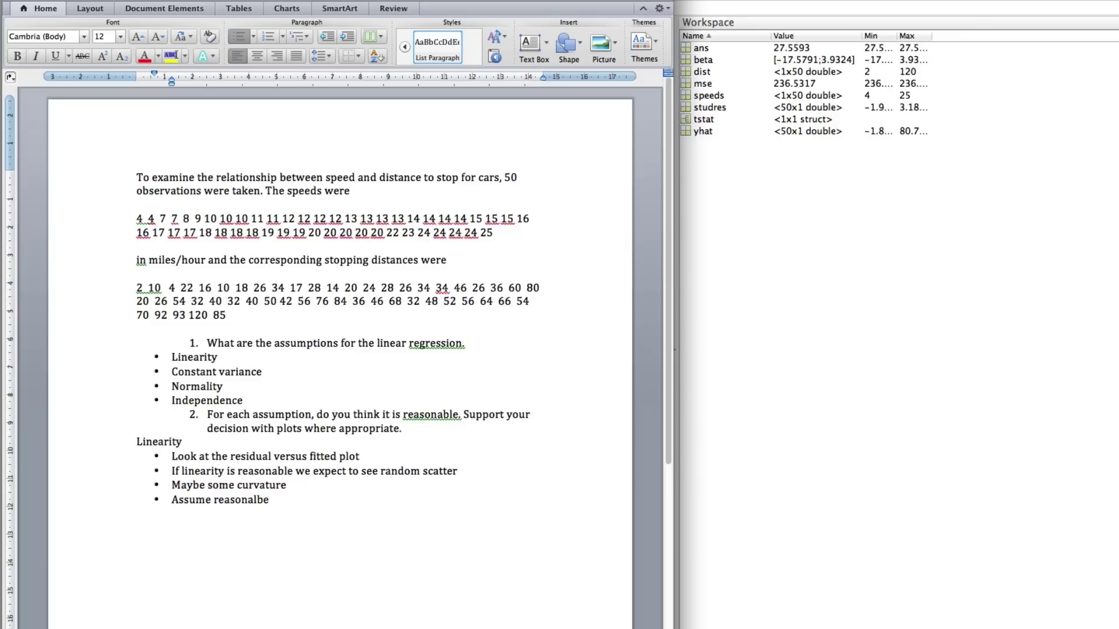
pyautogui.press('BackSpace')
pyautogui.press('BackSpace')
pyautogui.press('BackSpace')
pyautogui.write('ble')
pyautogui.press('Return')
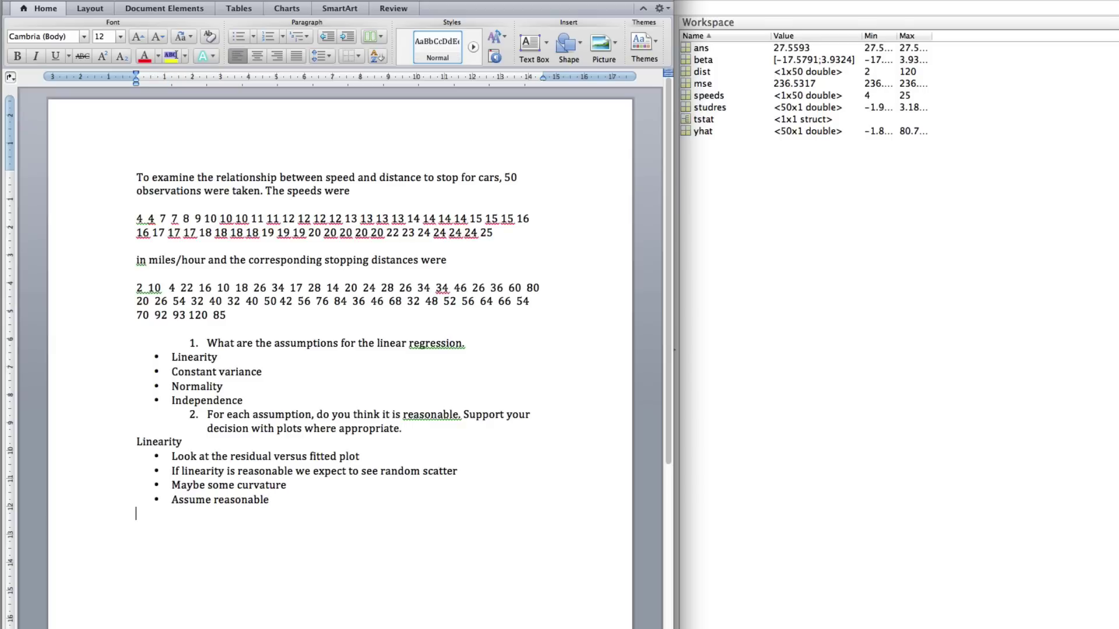
# Add a Constant variance heading with the pasted residual versus fitted plot bullet.
pyautogui.write('Constant variance')
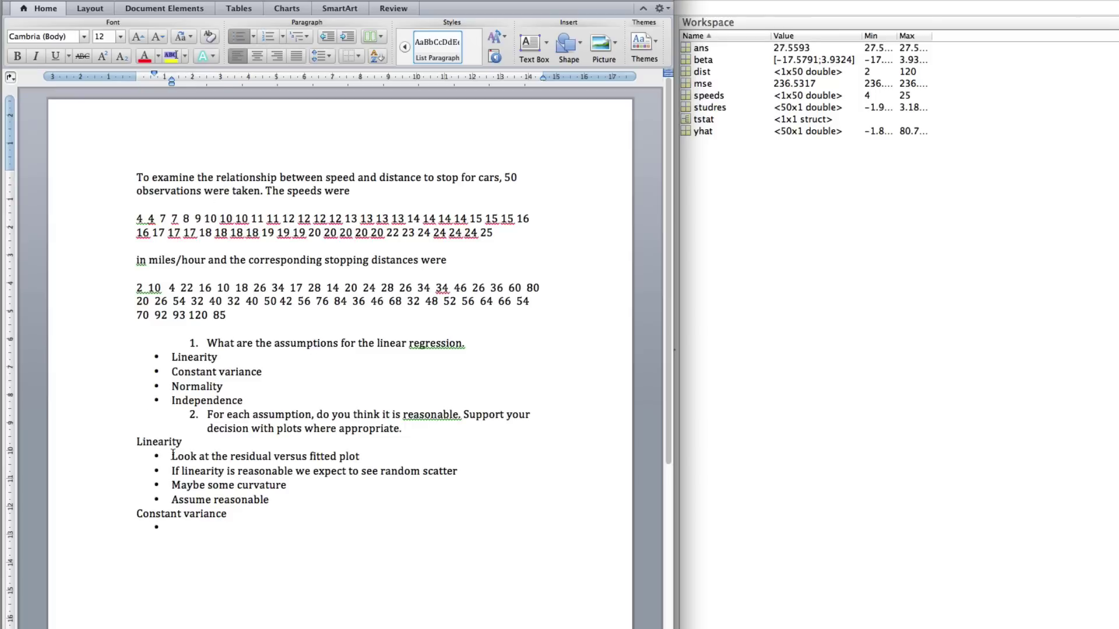
pyautogui.moveTo(171, 456); pyautogui.dragTo(359, 457)
pyautogui.press('super+c')
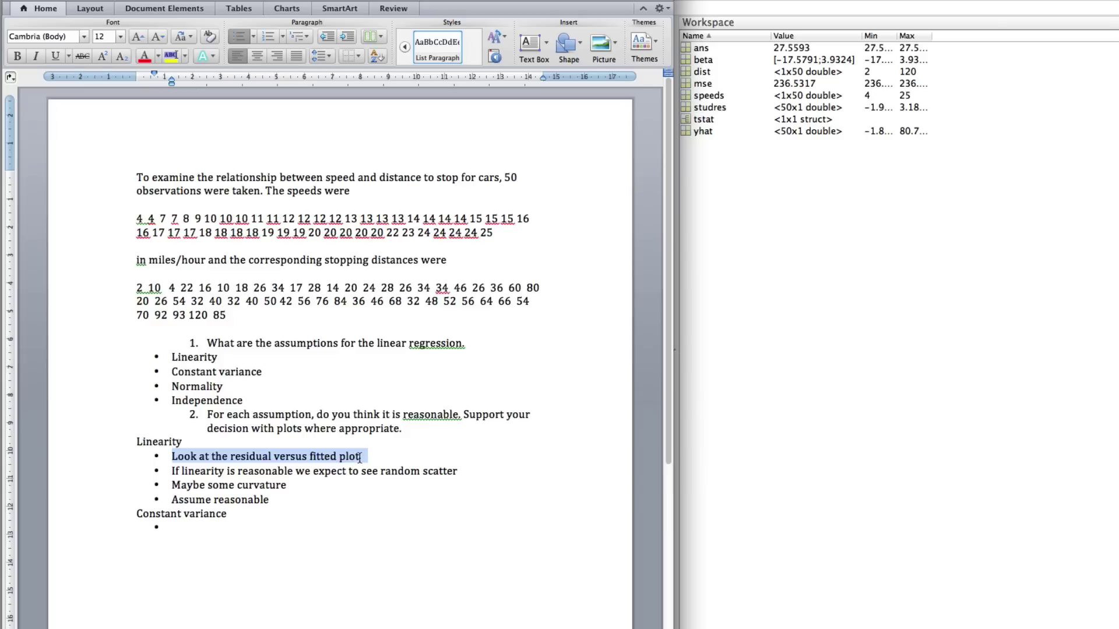
pyautogui.click(174, 525)
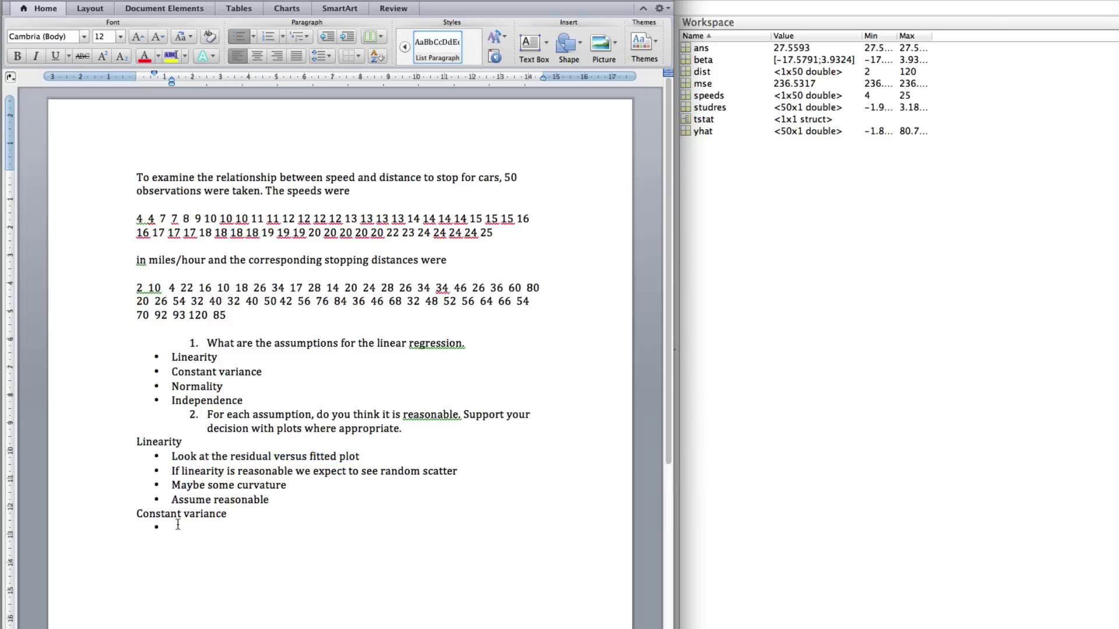
pyautogui.press('super+v')
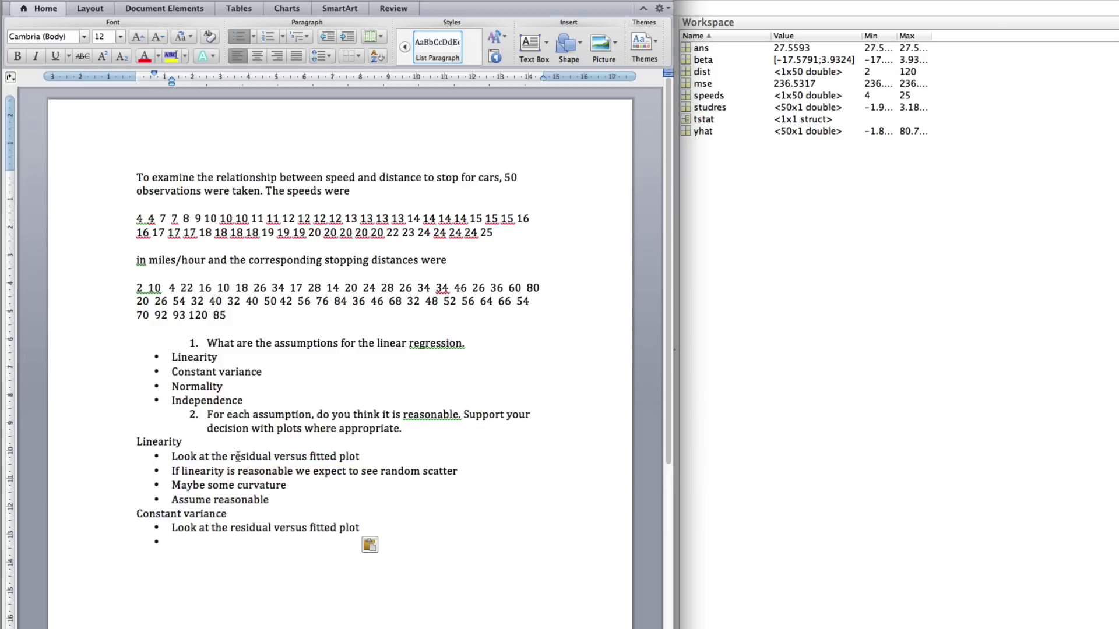
# Add a bullet expecting constant spread from left to right if variance is constant.
pyautogui.write('If constant varai')
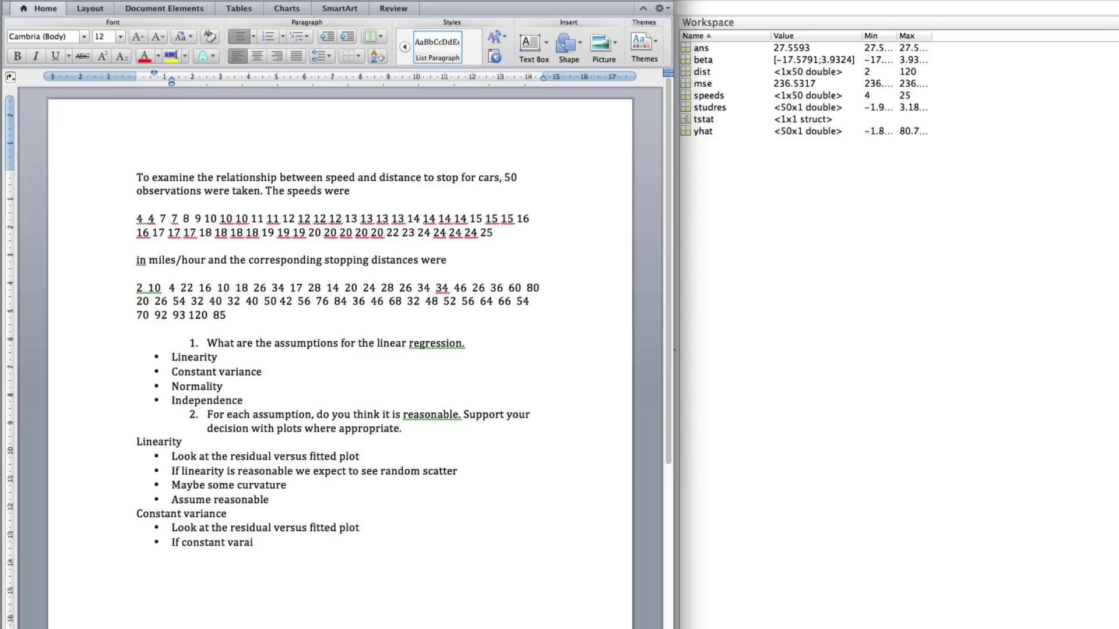
pyautogui.press('BackSpace')
pyautogui.press('BackSpace')
pyautogui.write('iance is reasonable, ex')
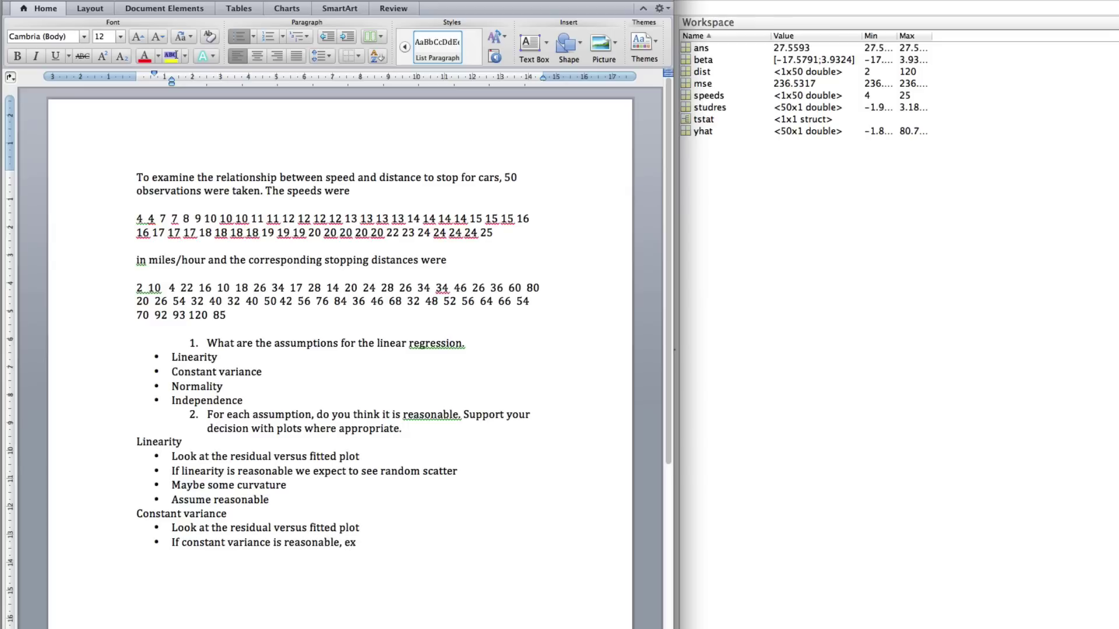
pyautogui.write('pect to see constant spread')
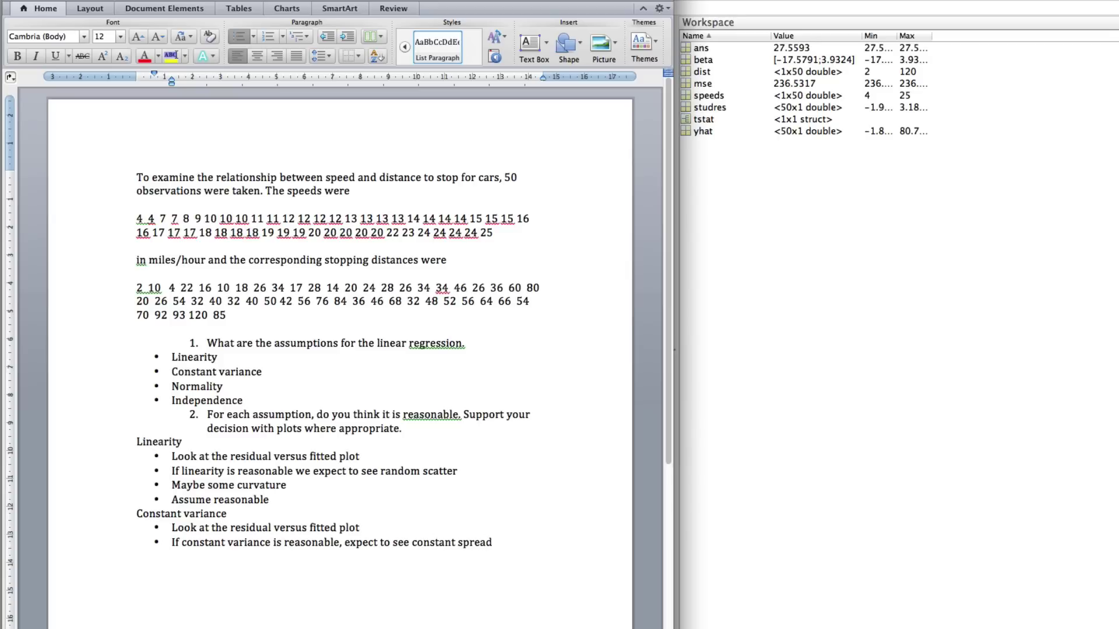
pyautogui.write(' as go from left to rigt')
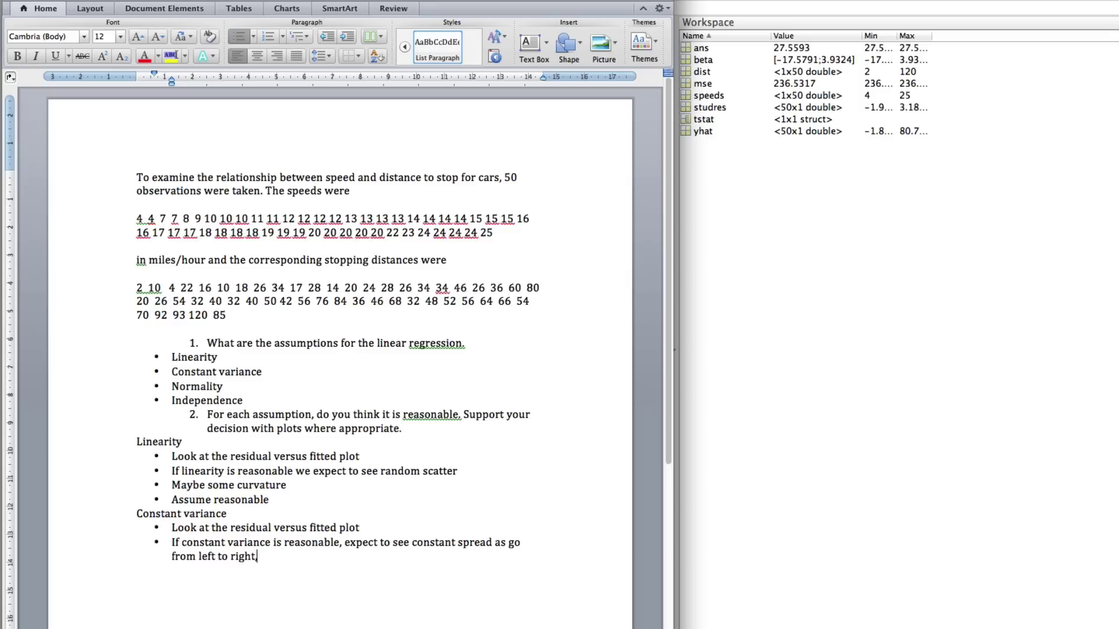
pyautogui.press('super+Tab')
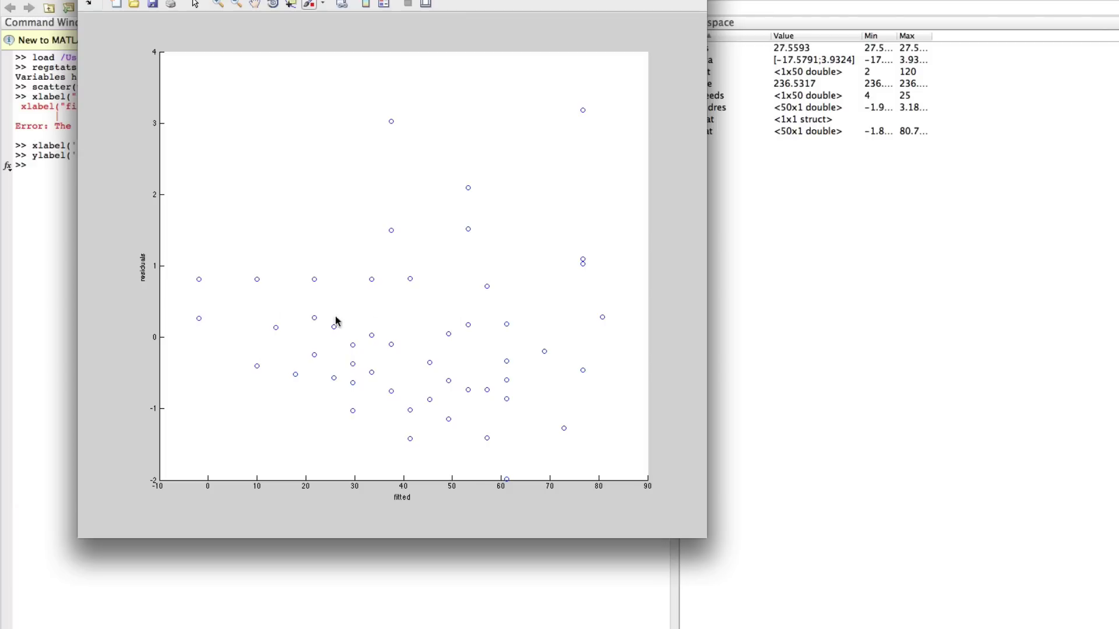
# Review the residual plot in MATLAB, then return to the Word answer sheet.
pyautogui.click(31, 249)
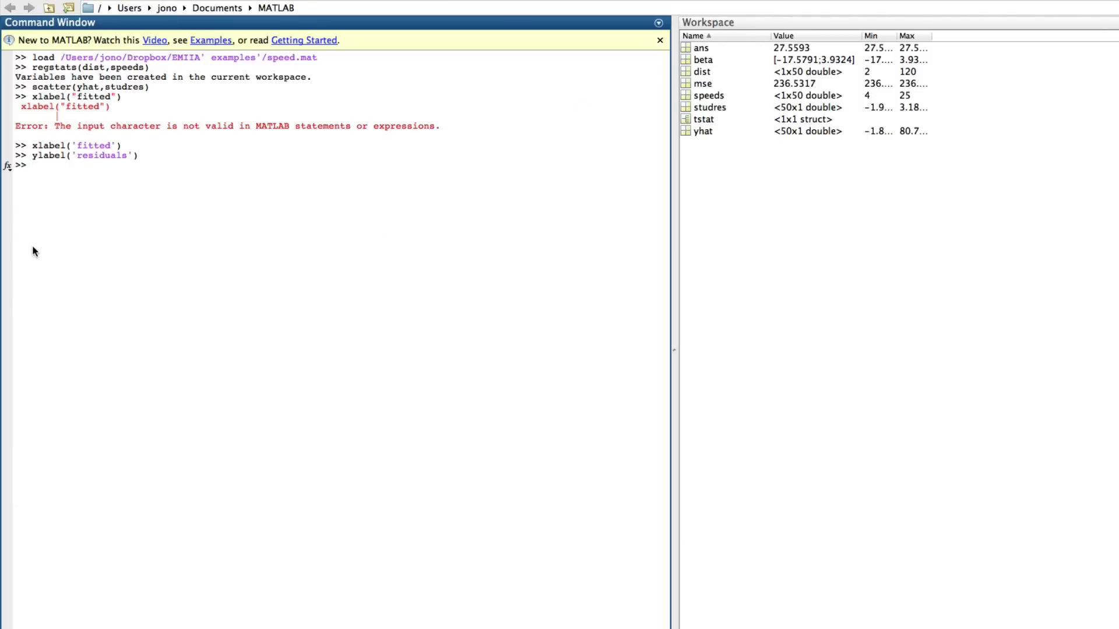
pyautogui.press('super+Tab')
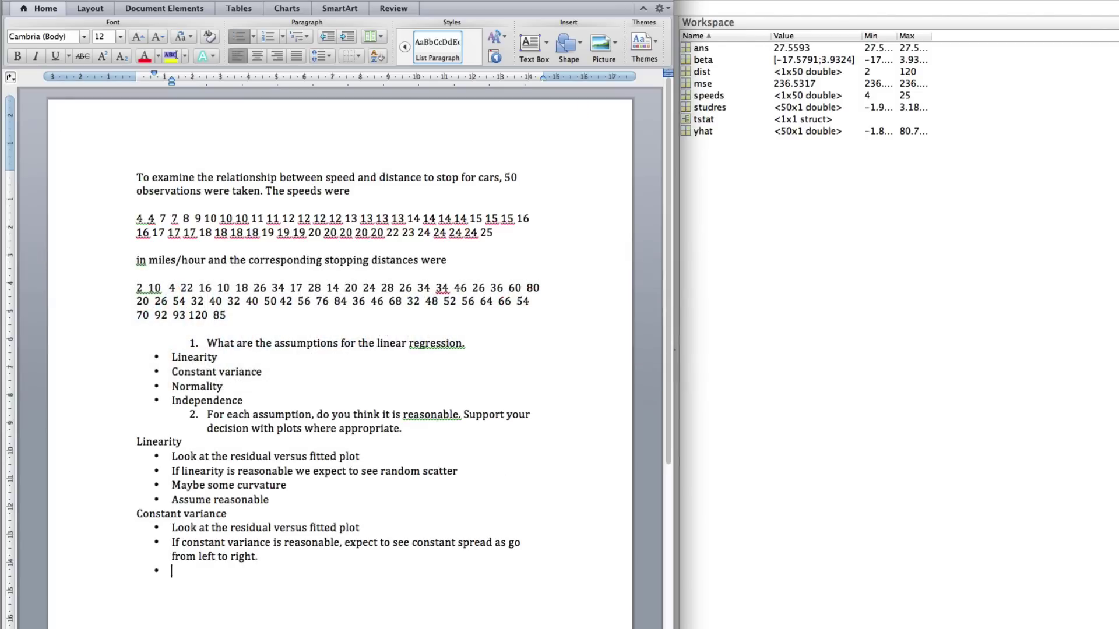
# Note heteroscedasticity with points spreading left to right, but assume constant variance for the remainder.
pyautogui.write('Some heteroscedascity,i')
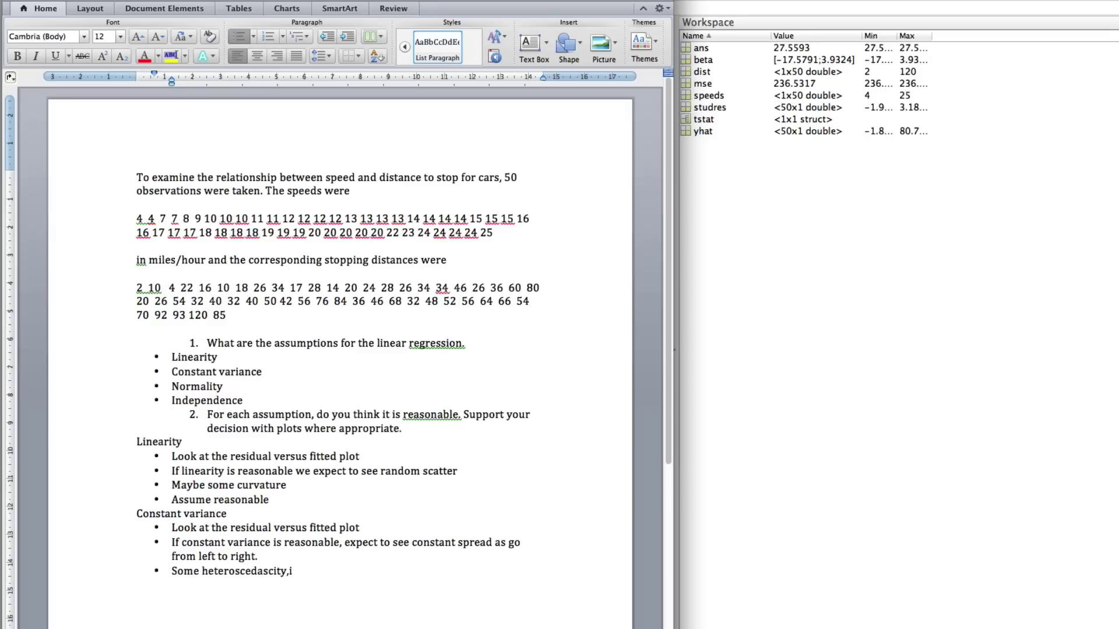
pyautogui.write('.e., as go from l')
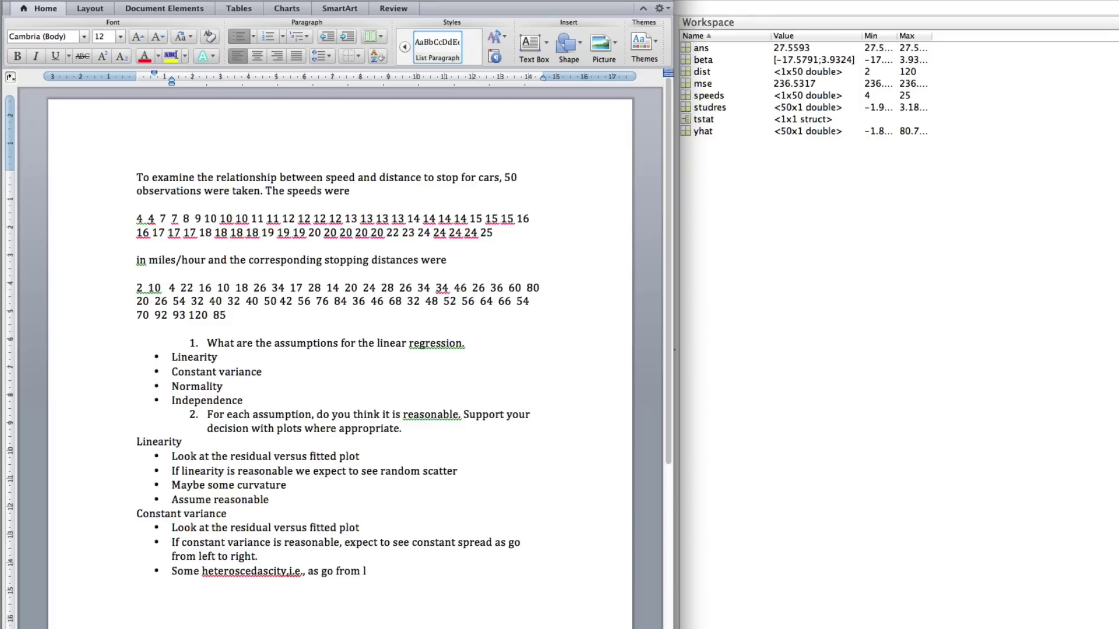
pyautogui.write('eft to right the points')
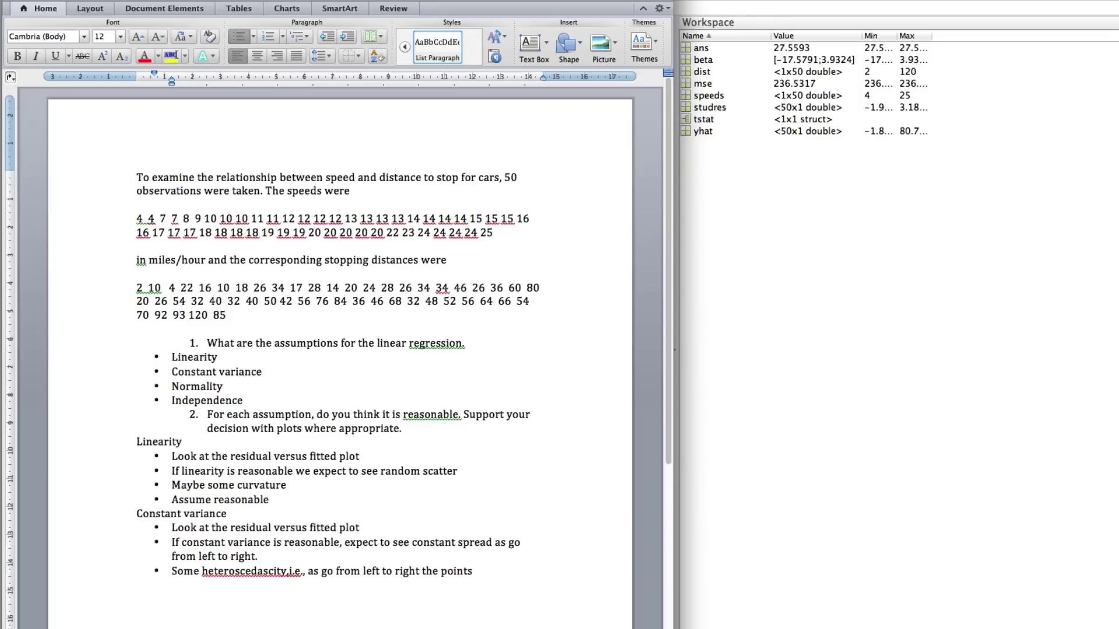
pyautogui.write(' become more spread.')
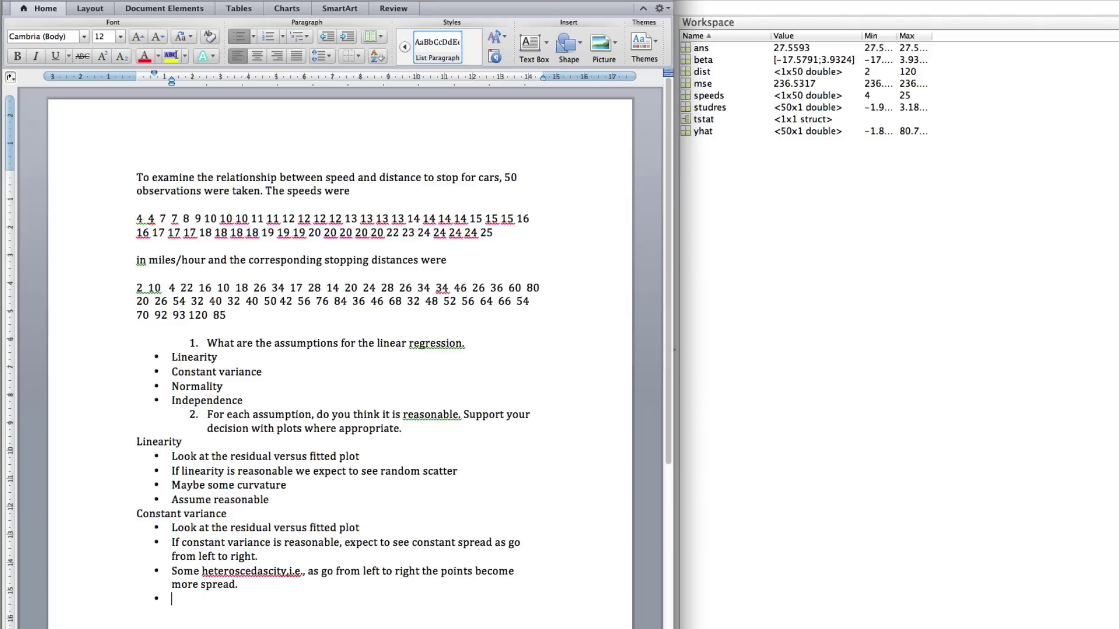
pyautogui.write('May not be reasonable')
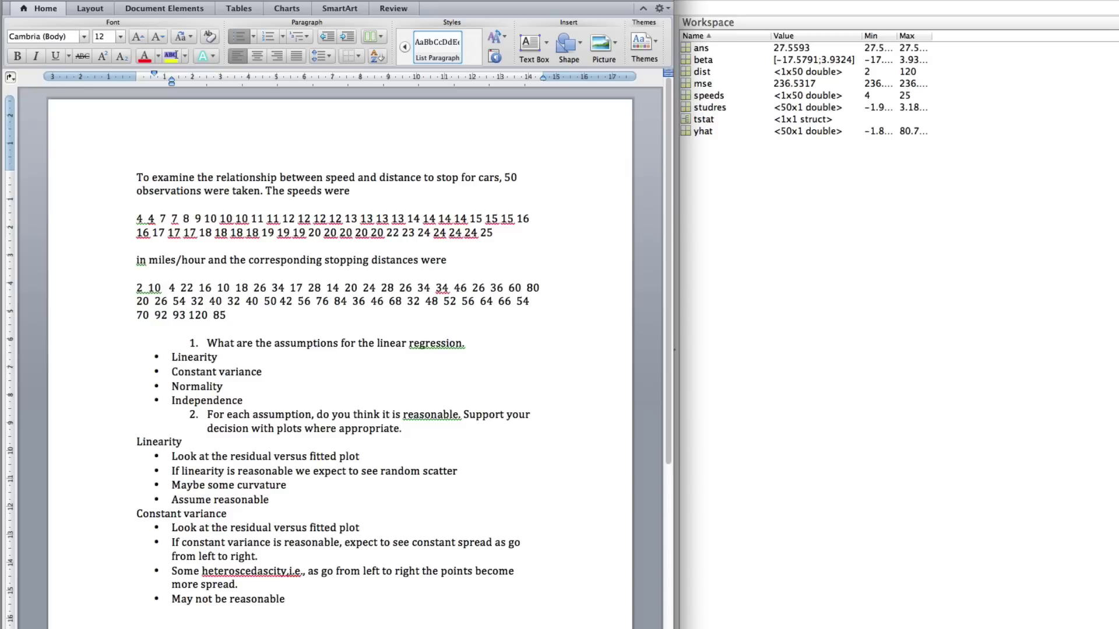
pyautogui.write(' but will assume for remained')
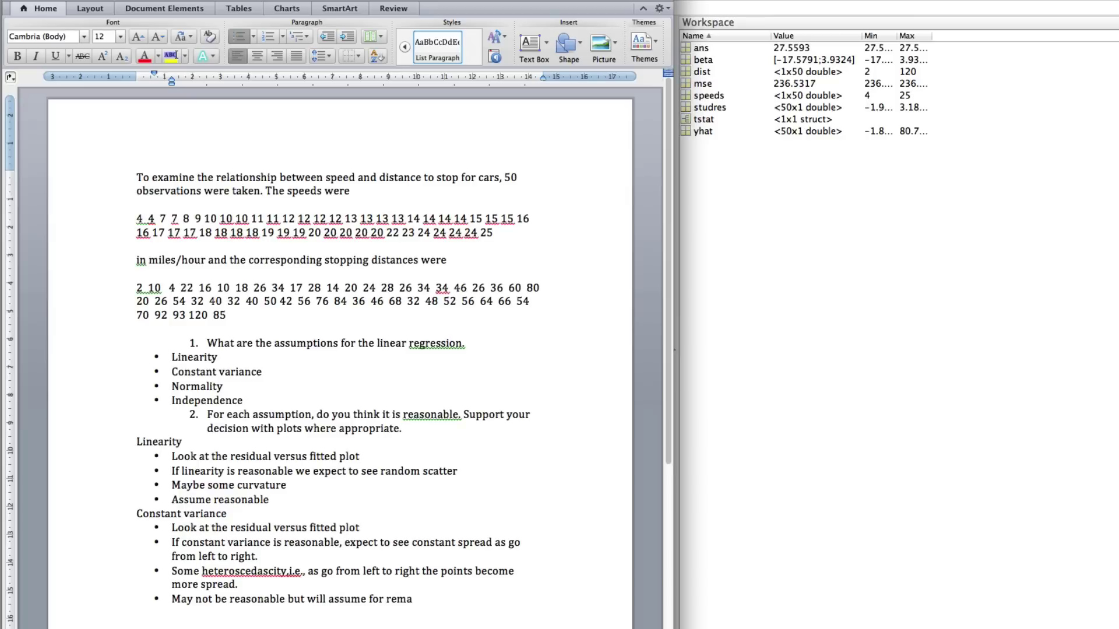
pyautogui.press('BackSpace')
pyautogui.write('r of q')
pyautogui.press('BackSpace')
pyautogui.press('BackSpace')
pyautogui.press('BackSpace')
pyautogui.press('BackSpace')
pyautogui.press('BackSpace')
pyautogui.press('BackSpace')
pyautogui.press('BackSpace')
pyautogui.write('der of question.')
pyautogui.press('Return')
pyautogui.press('Return')
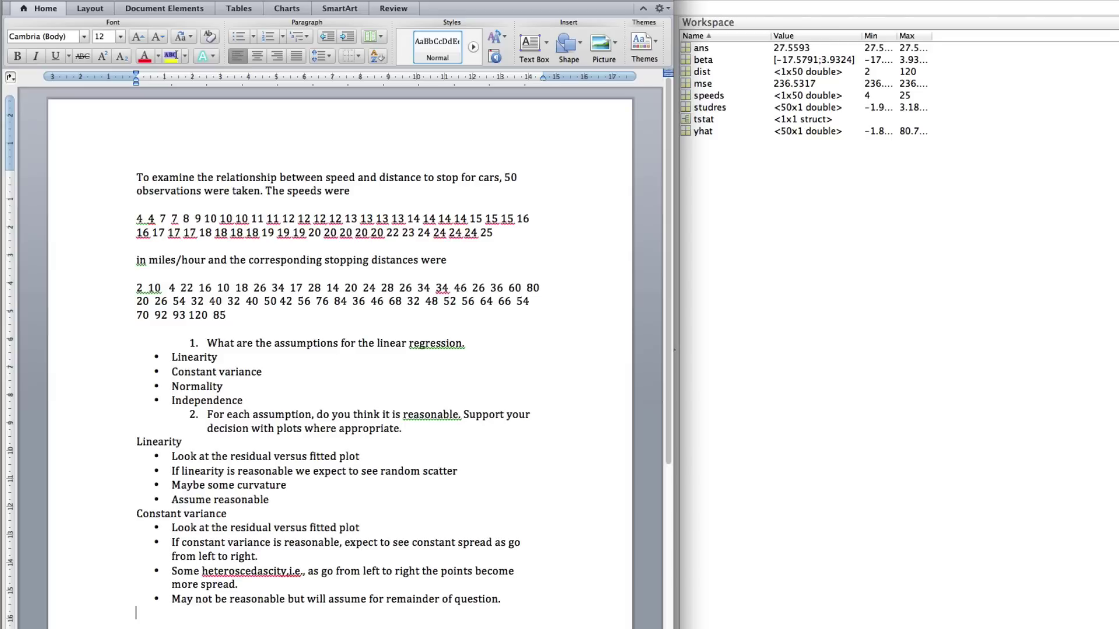
# Type the Normality heading with the bullet 'Look at normal probability plot of residuals'.
pyautogui.write('Normality')
pyautogui.press('Return')
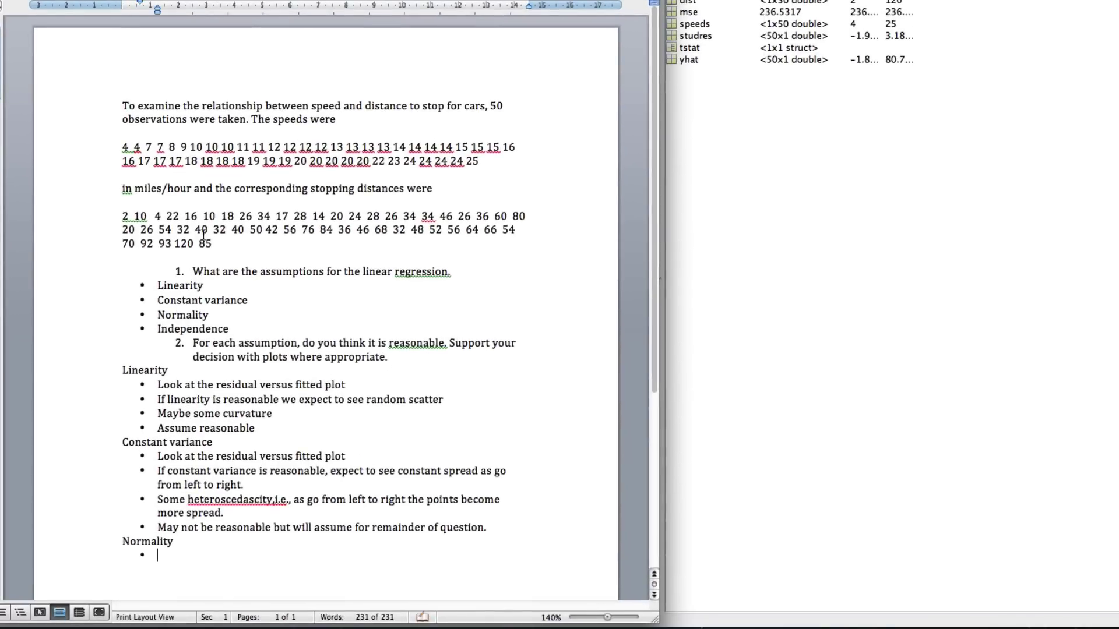
pyautogui.write('Look at normal probability')
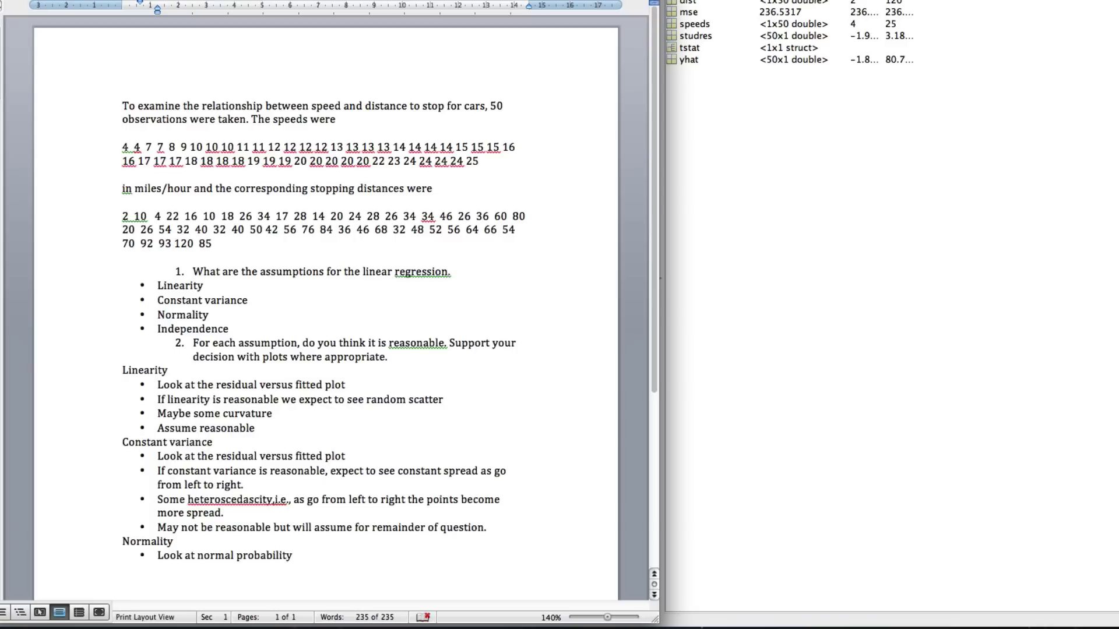
pyautogui.write(' plot of residuals')
# Run normplot(studres) in MATLAB to plot the studentized residuals on a normal probability plot.
pyautogui.press('Return')
pyautogui.press('super+Tab')
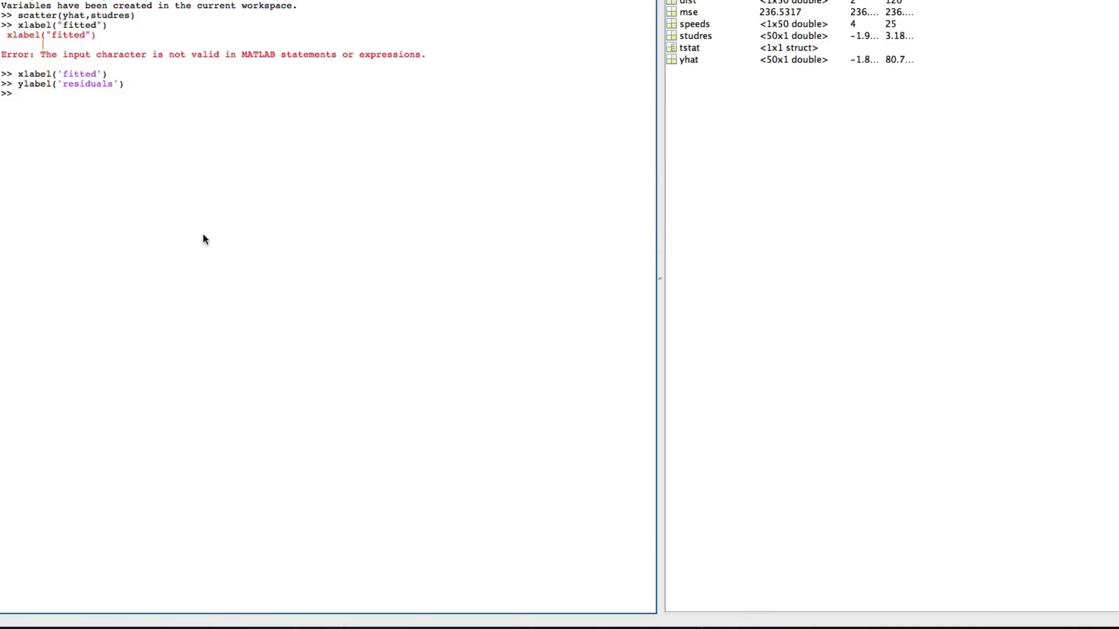
pyautogui.write('normplot(')
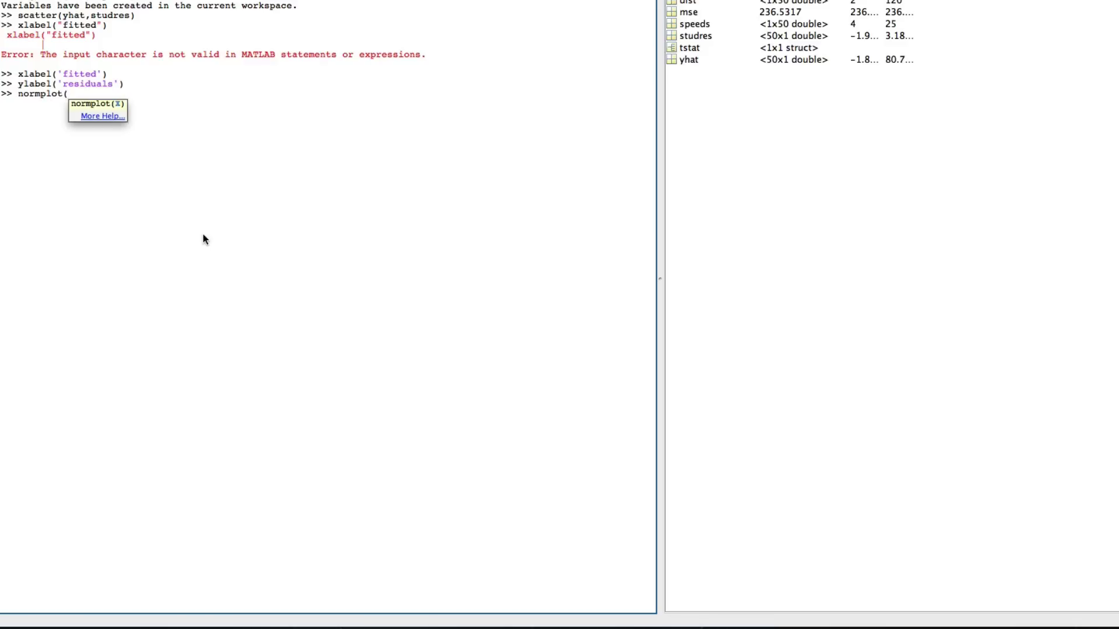
pyautogui.write('studres)')
pyautogui.press('Return')
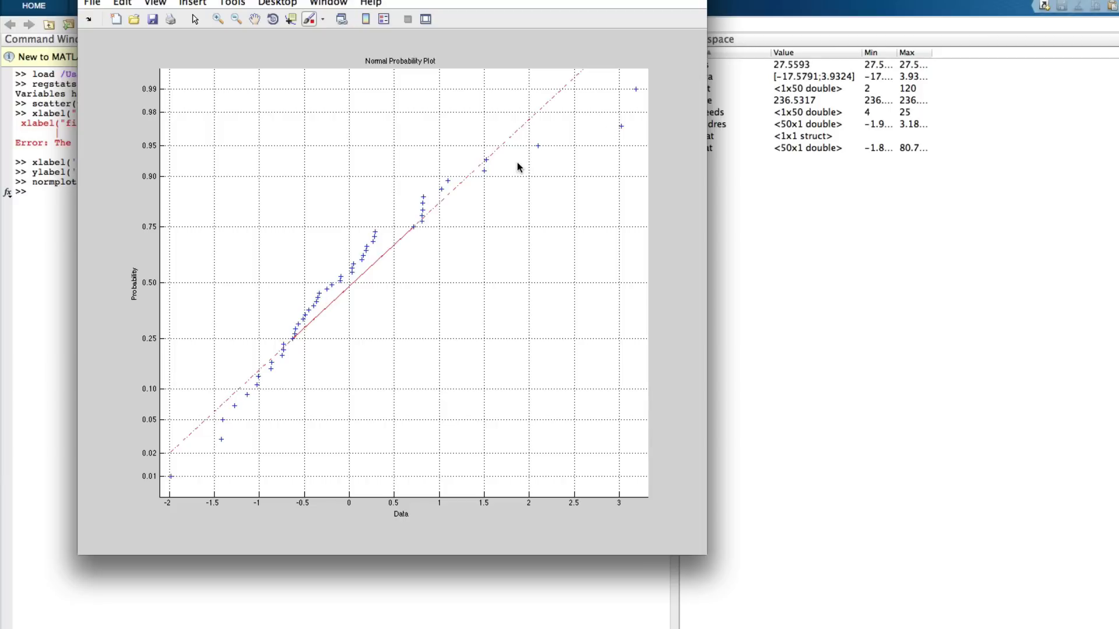
# After inspecting the normal probability plot, return to the Word answer sheet.
pyautogui.press('super+Tab')
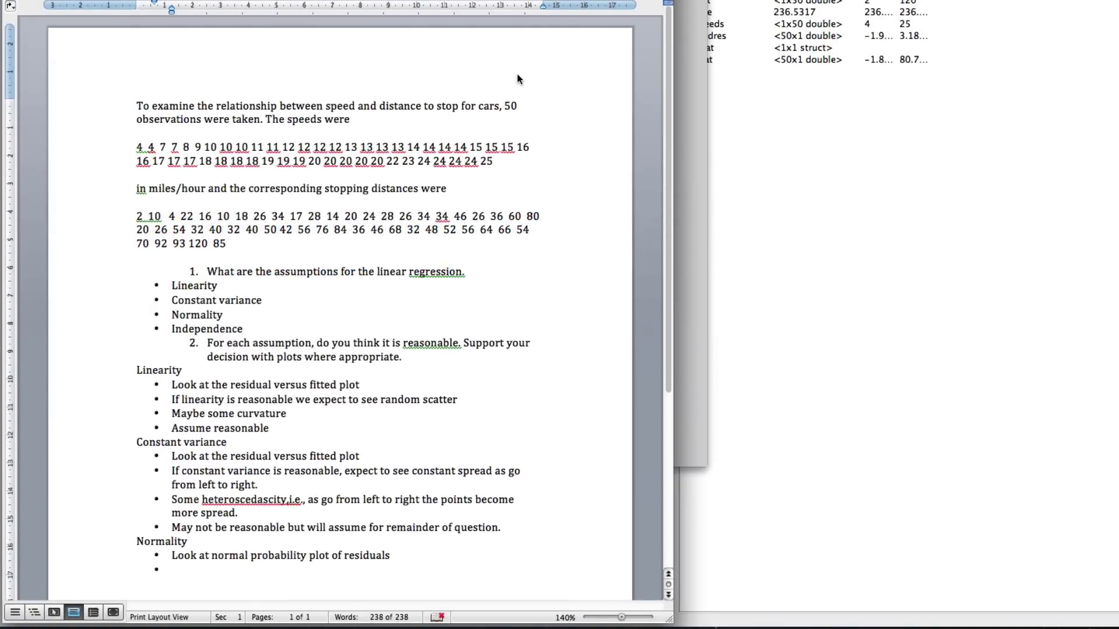
# Note that normal residuals should be roughly linear, and that there may be very wiggly curvature.
pyautogui.write('If the residual')
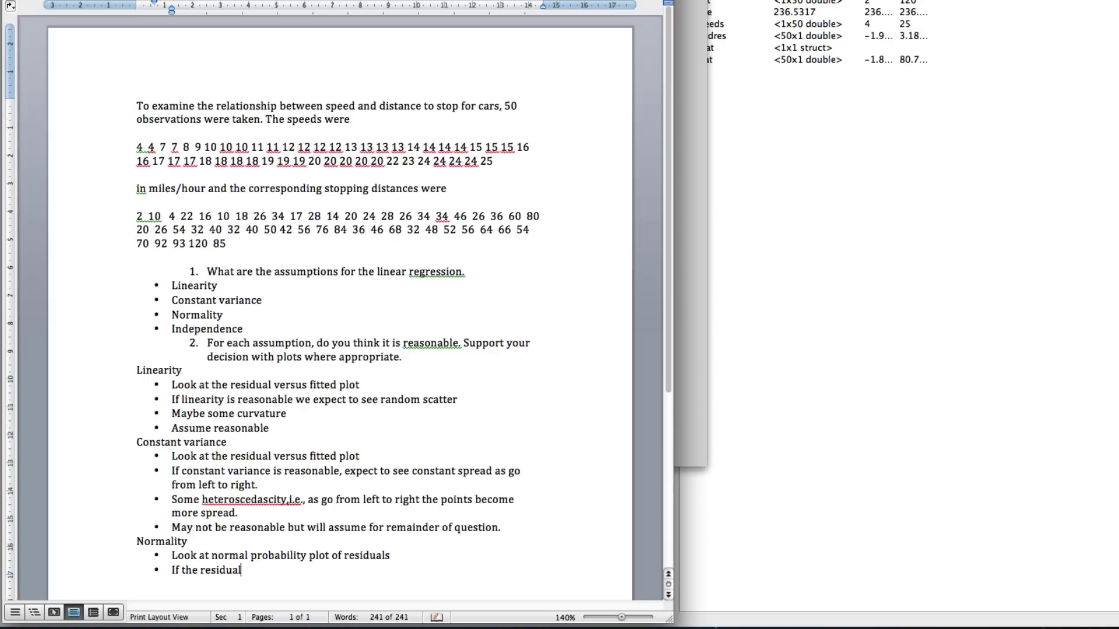
pyautogui.write('s are normal, we expec')
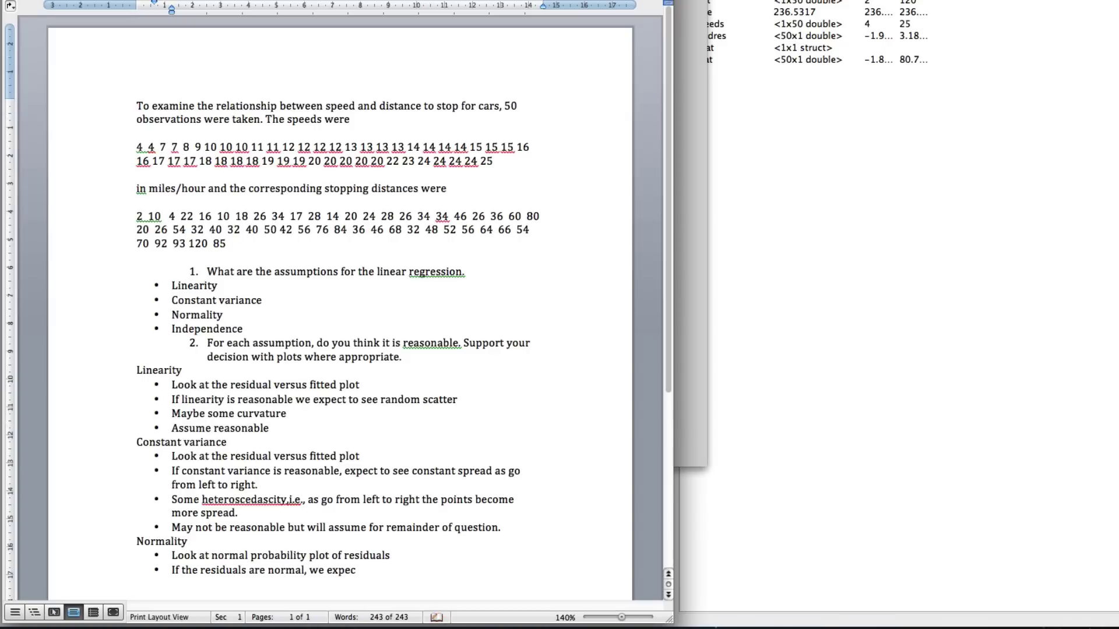
pyautogui.write('t the points to be rought lein')
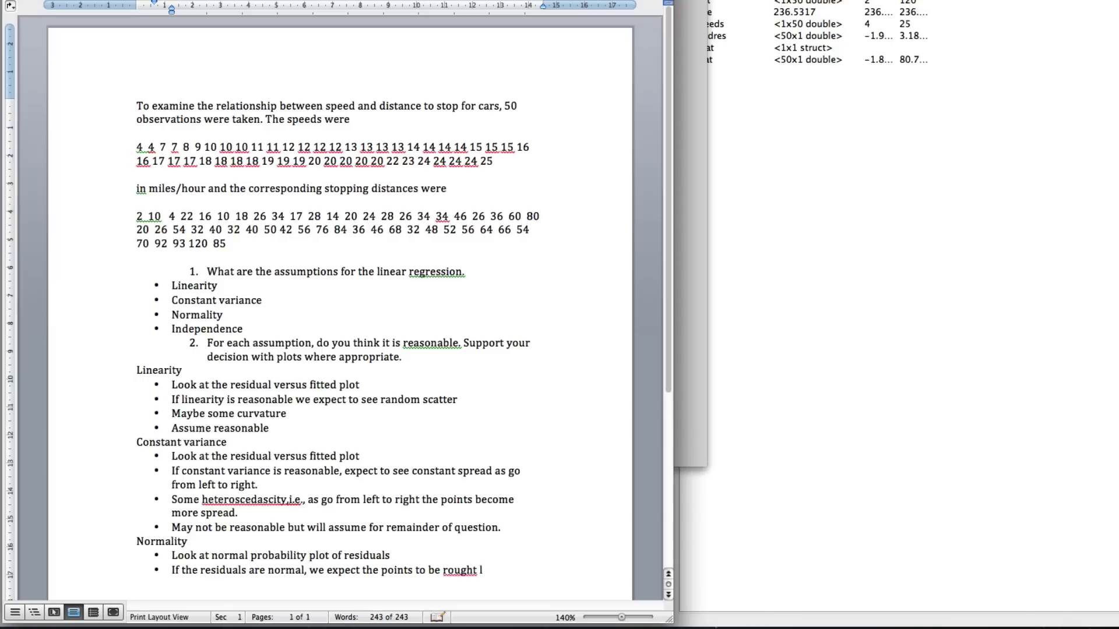
pyautogui.press('BackSpace')
pyautogui.press('BackSpace')
pyautogui.press('BackSpace')
pyautogui.write('inear')
pyautogui.press('Left')
pyautogui.press('Left')
pyautogui.press('Left')
pyautogui.press('Left')
pyautogui.press('Left')
pyautogui.press('Left')
pyautogui.press('BackSpace')
pyautogui.write('lyThe')
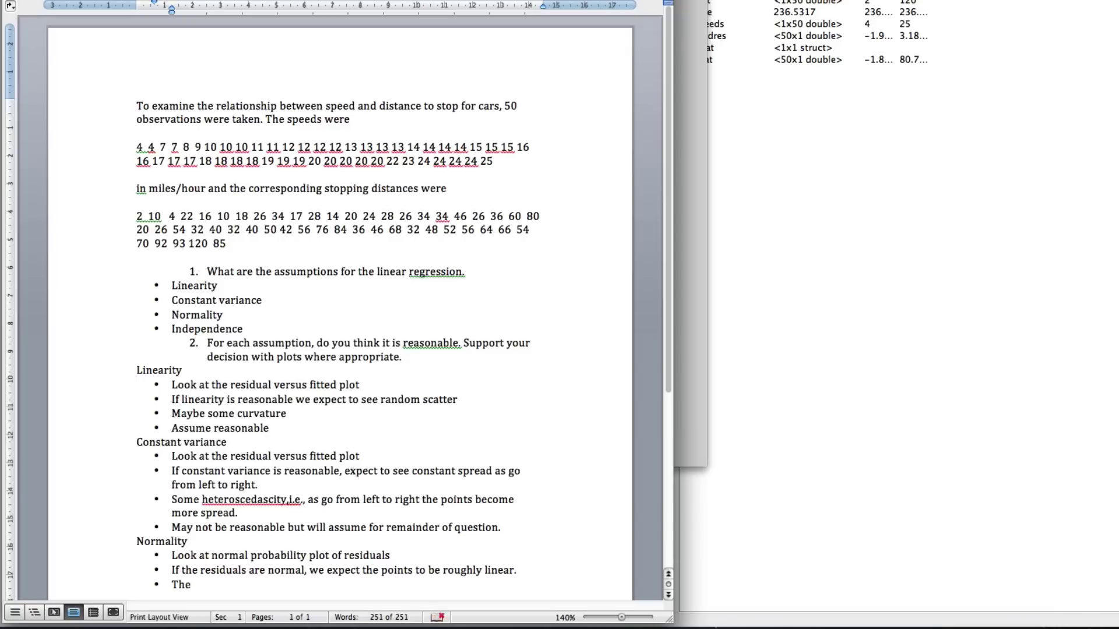
pyautogui.write('re may be some curv')
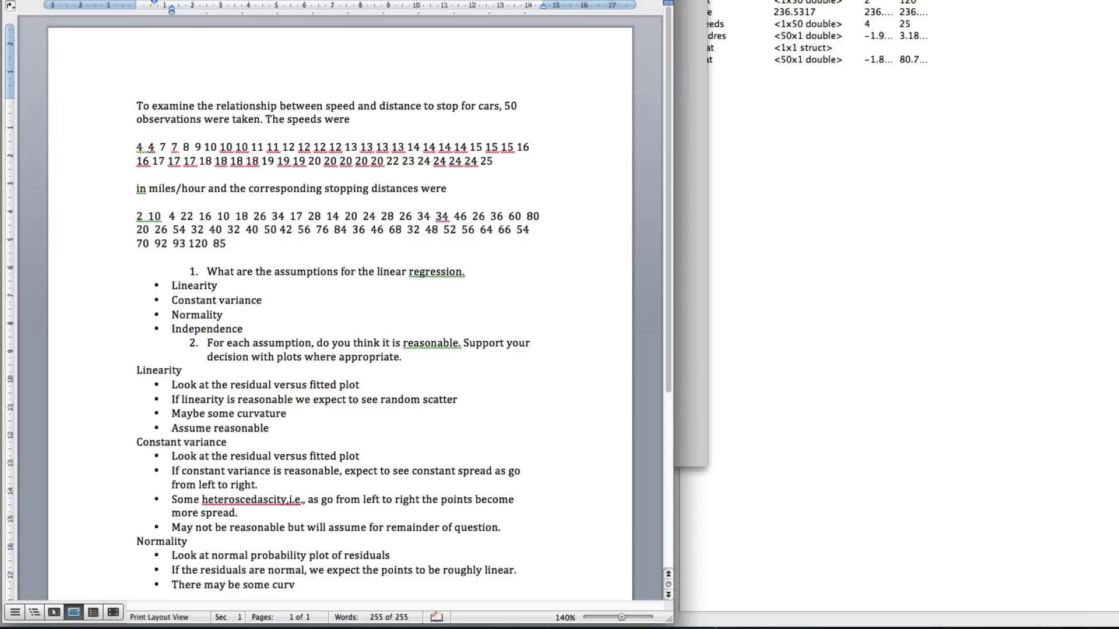
pyautogui.write('ature present, and it is ')
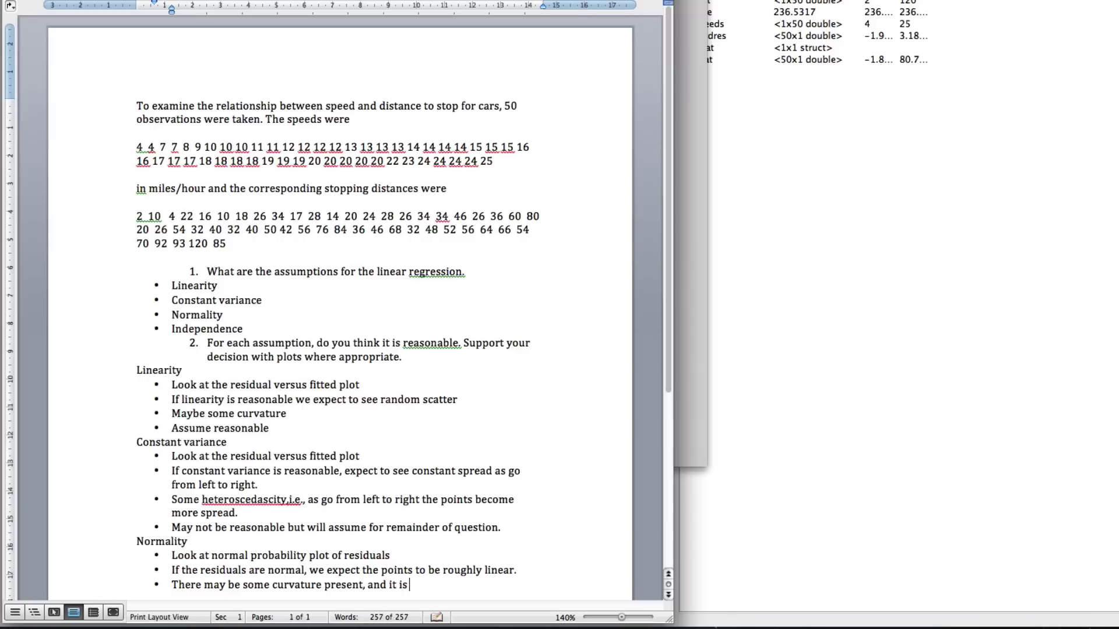
pyautogui.write('very wiggly')
# Add a bullet that normality may not be reasonable but will be assumed for the remainder.
pyautogui.press('Return')
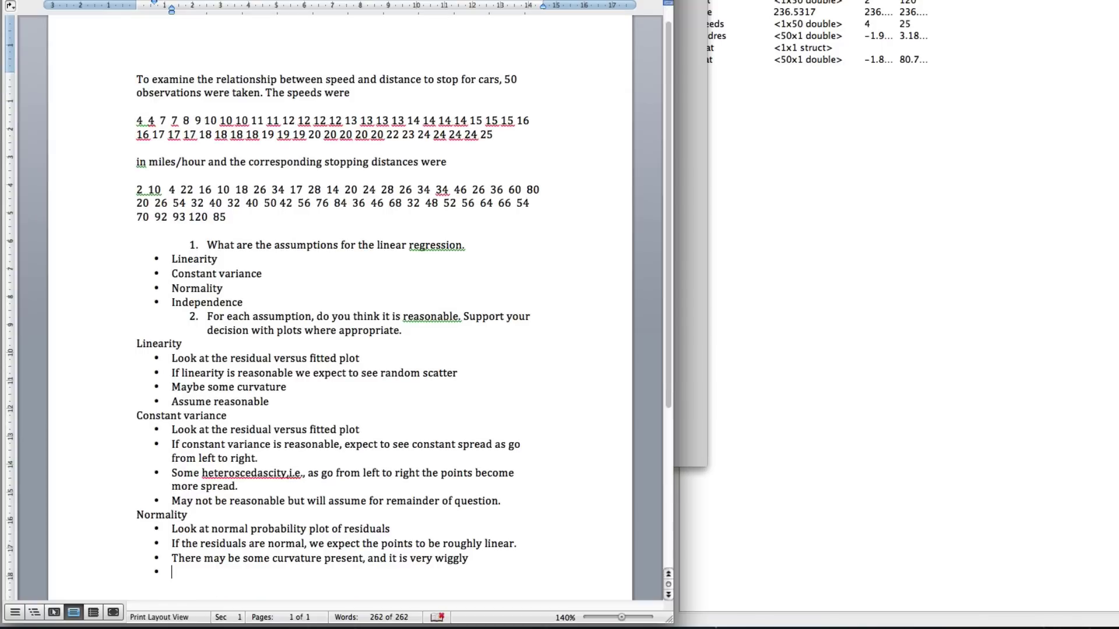
pyautogui.write('As there are on')
pyautogui.press('BackSpace')
pyautogui.press('BackSpace')
pyautogui.press('BackSpace')
pyautogui.press('BackSpace')
pyautogui.press('BackSpace')
pyautogui.press('BackSpace')
pyautogui.press('BackSpace')
pyautogui.press('BackSpace')
pyautogui.press('BackSpace')
pyautogui.press('BackSpace')
pyautogui.press('BackSpace')
pyautogui.press('BackSpace')
pyautogui.press('BackSpace')
pyautogui.write('This assumption maynot')
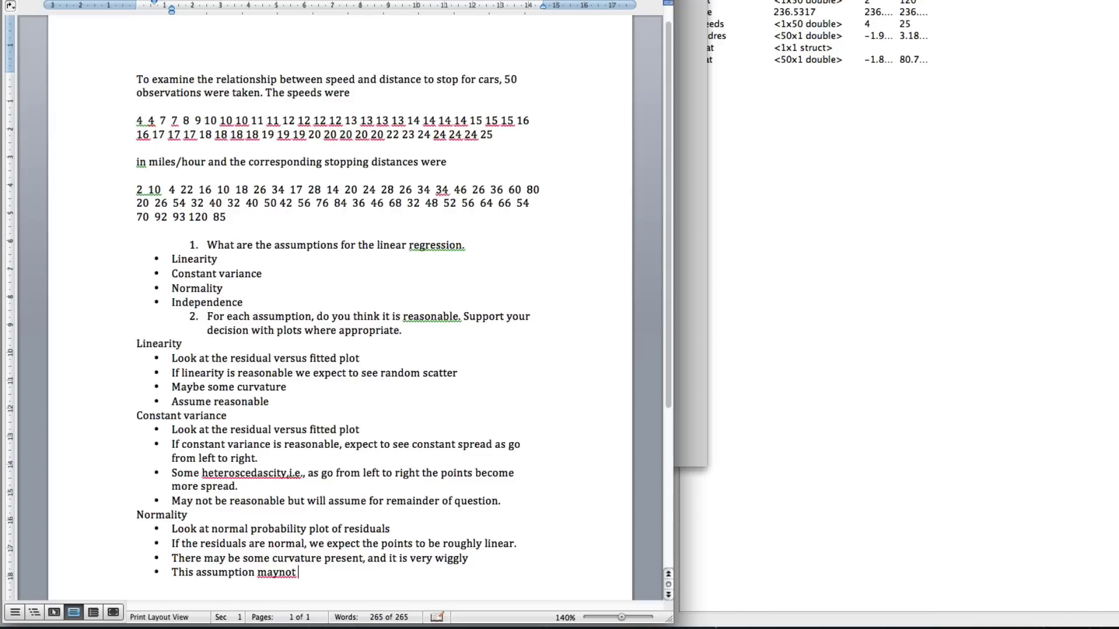
pyautogui.press('BackSpace')
pyautogui.press('BackSpace')
pyautogui.press('BackSpace')
pyautogui.write('no')
pyautogui.write('e reasonal')
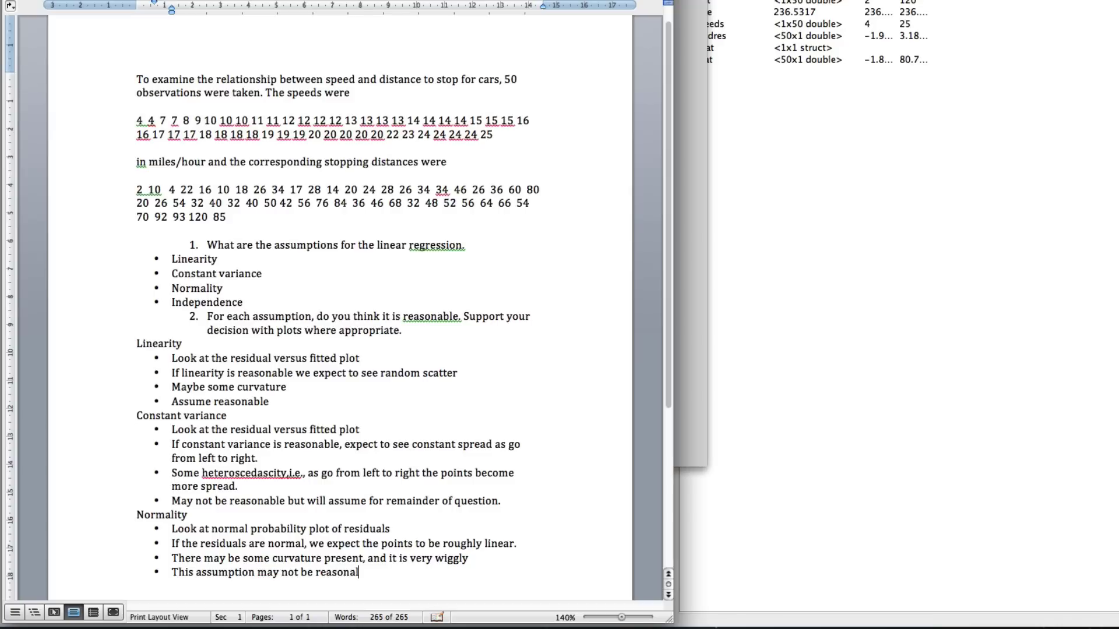
pyautogui.write('b')
pyautogui.press('BackSpace')
pyautogui.press('BackSpace')
pyautogui.write('ble')
pyautogui.write(', but will wi')
pyautogui.press('BackSpace')
pyautogui.press('BackSpace')
pyautogui.write('e will assume it is ')
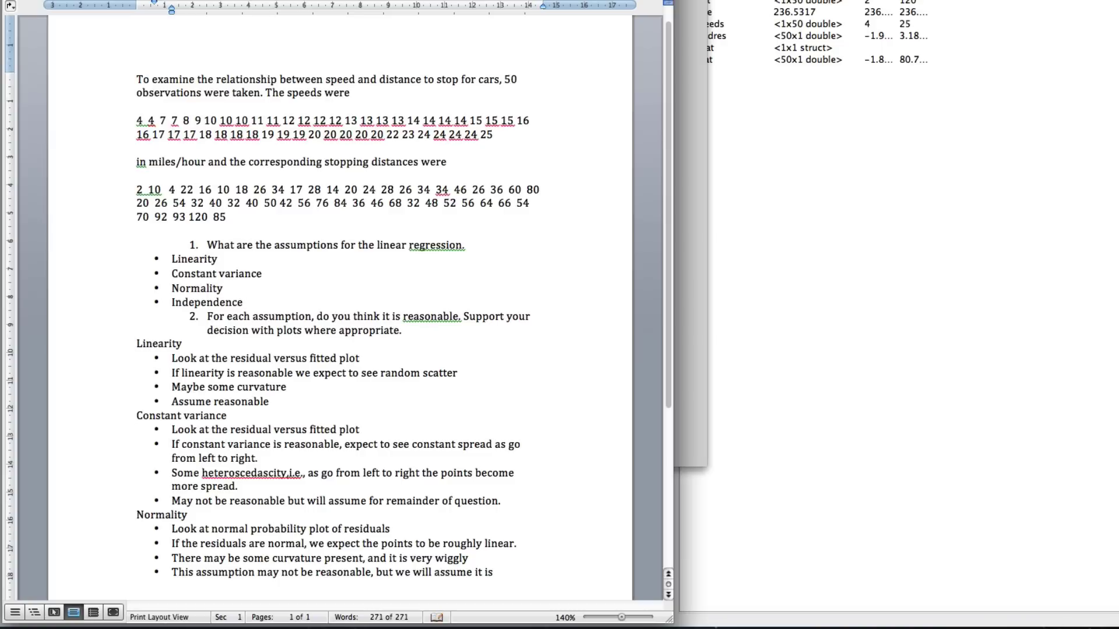
pyautogui.write('for the remainder of the')
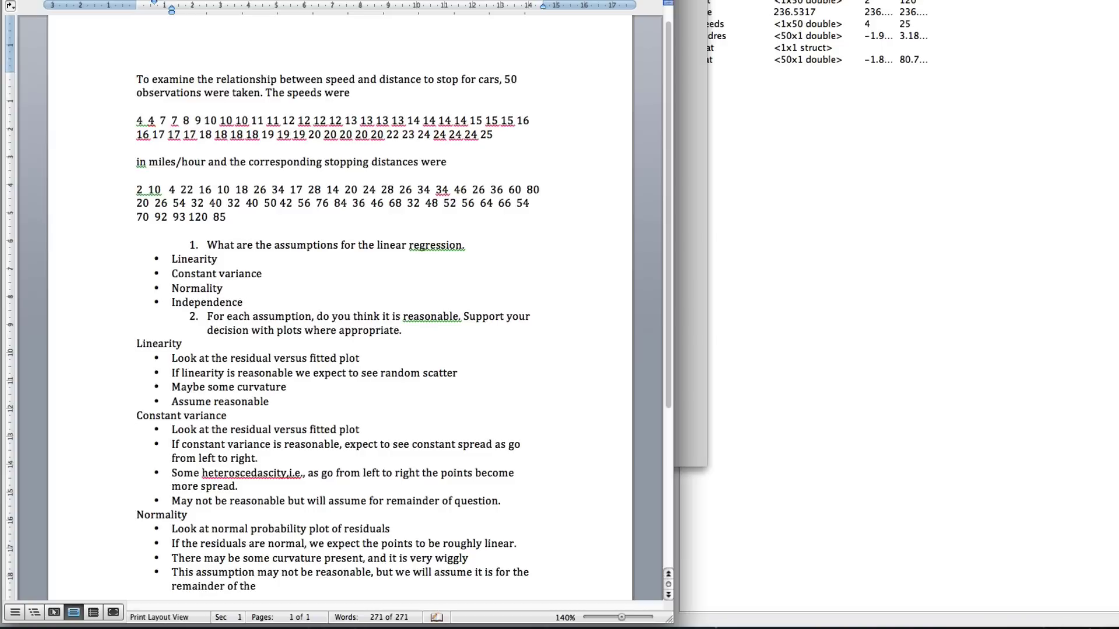
pyautogui.write(' question.')
pyautogui.press('Return')
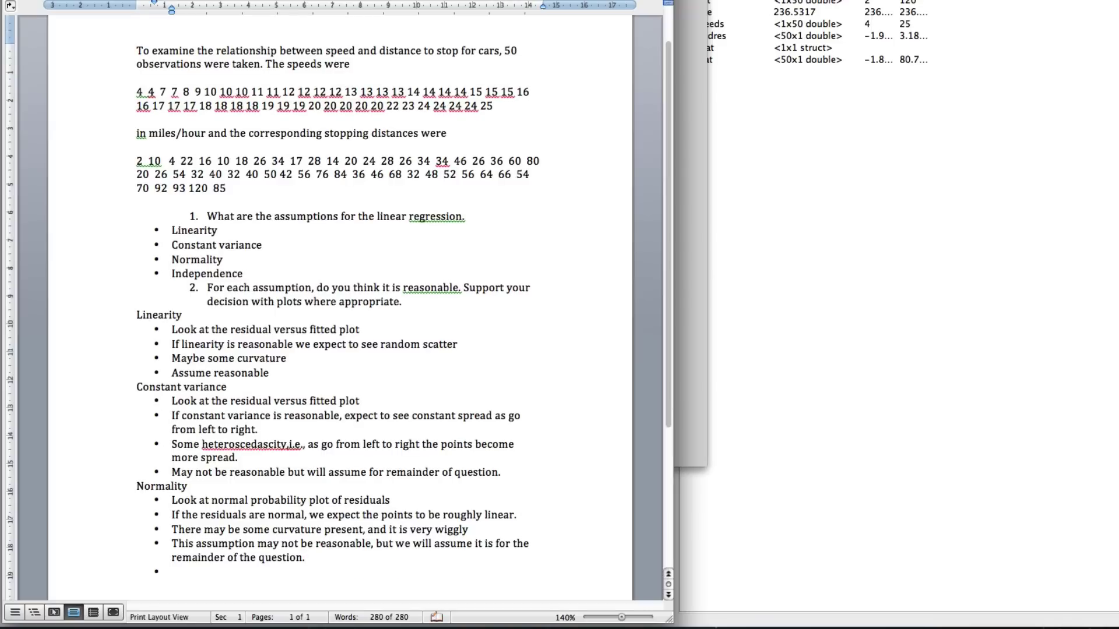
pyautogui.press('Return')
# Type the Independence heading and start a bulleted line beneath it.
pyautogui.write('Inde')
pyautogui.press('BackSpace')
pyautogui.press('BackSpace')
pyautogui.write('epe')
pyautogui.press('BackSpace')
pyautogui.press('BackSpace')
pyautogui.write('pendence')
pyautogui.press('Return')
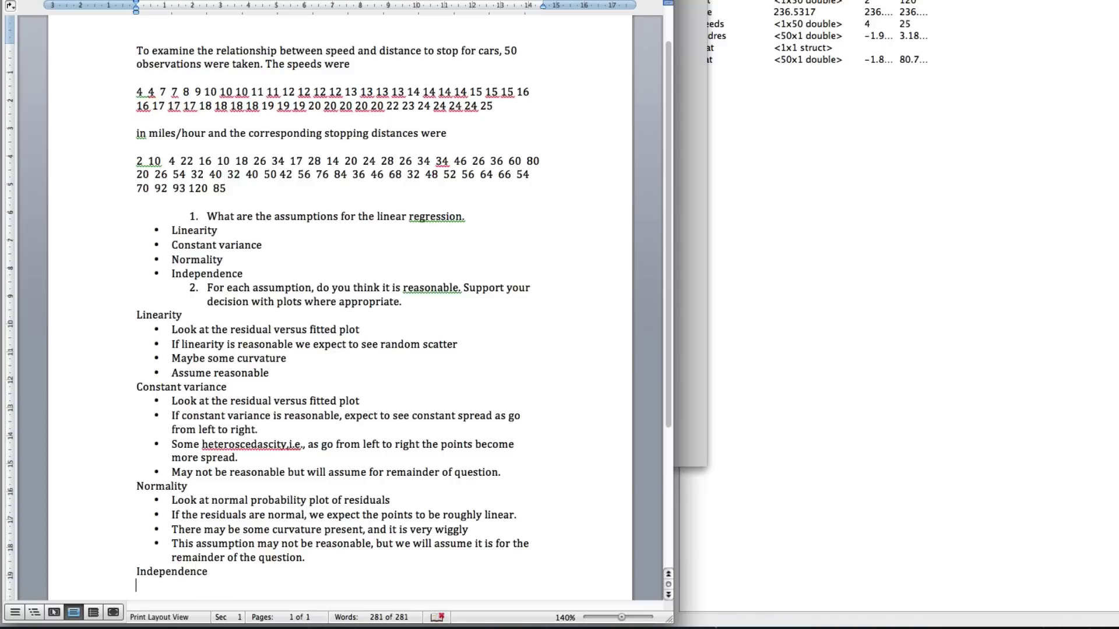
pyautogui.press('super+shift+l')
# Add bullets 'Look at the experimental design' and 'Looking for the fact that the points are randomly selected'.
pyautogui.write('Look')
pyautogui.write(' at the')
pyautogui.write(' experime')
pyautogui.write('ntal des')
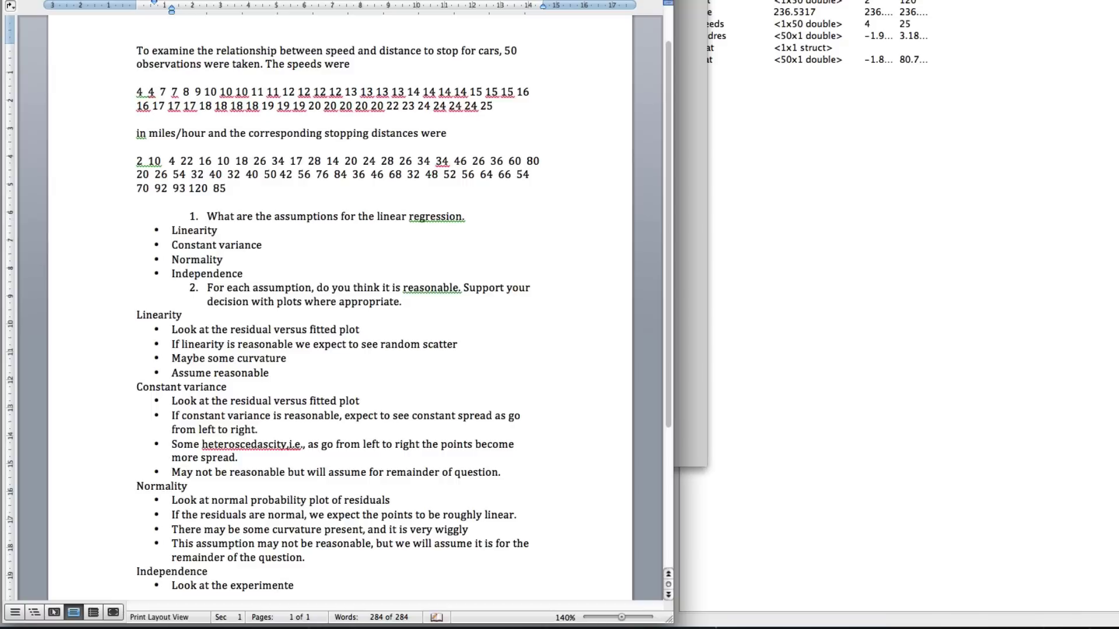
pyautogui.write('ing')
pyautogui.write('gn')
pyautogui.press('Return')
pyautogui.write('Looking')
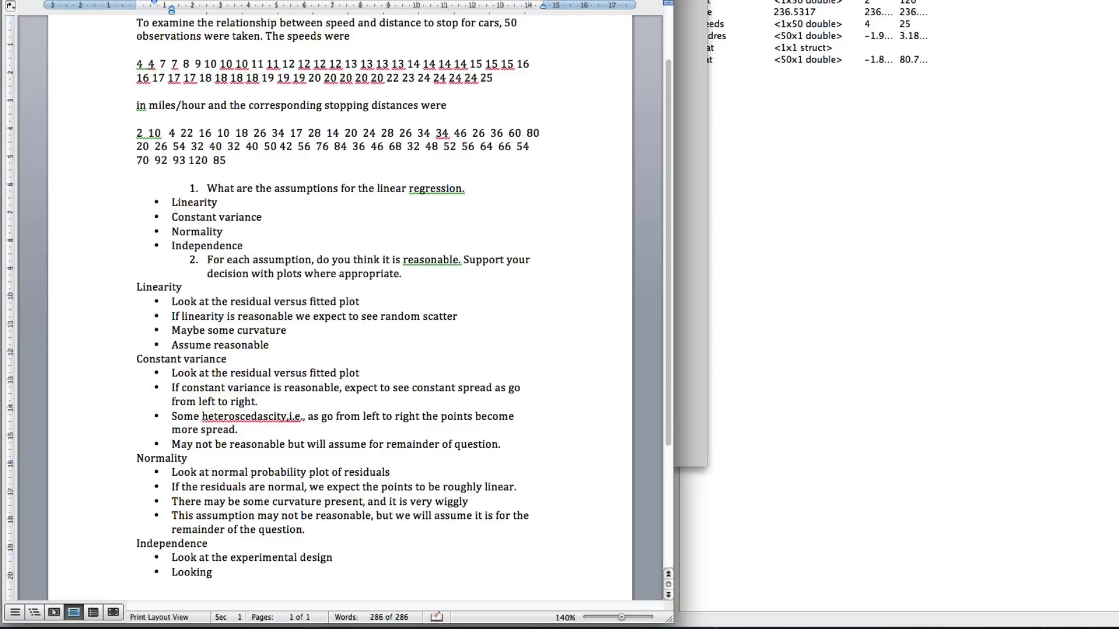
pyautogui.write(' for the fact that the')
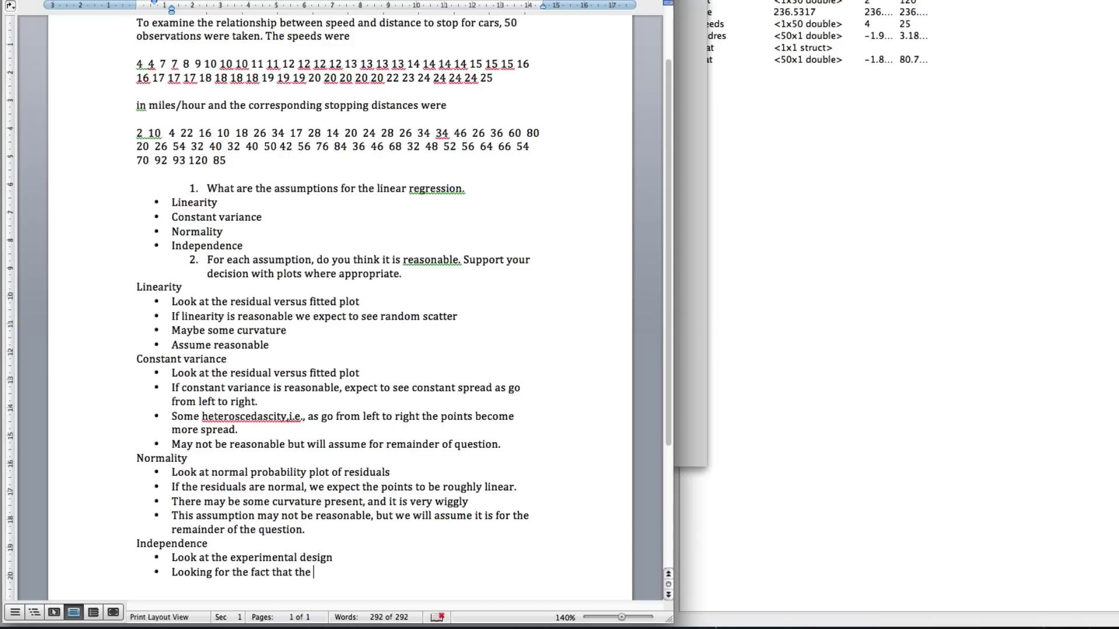
pyautogui.write(' points are')
pyautogui.press('BackSpace')
pyautogui.press('BackSpace')
pyautogui.write('re randomly s')
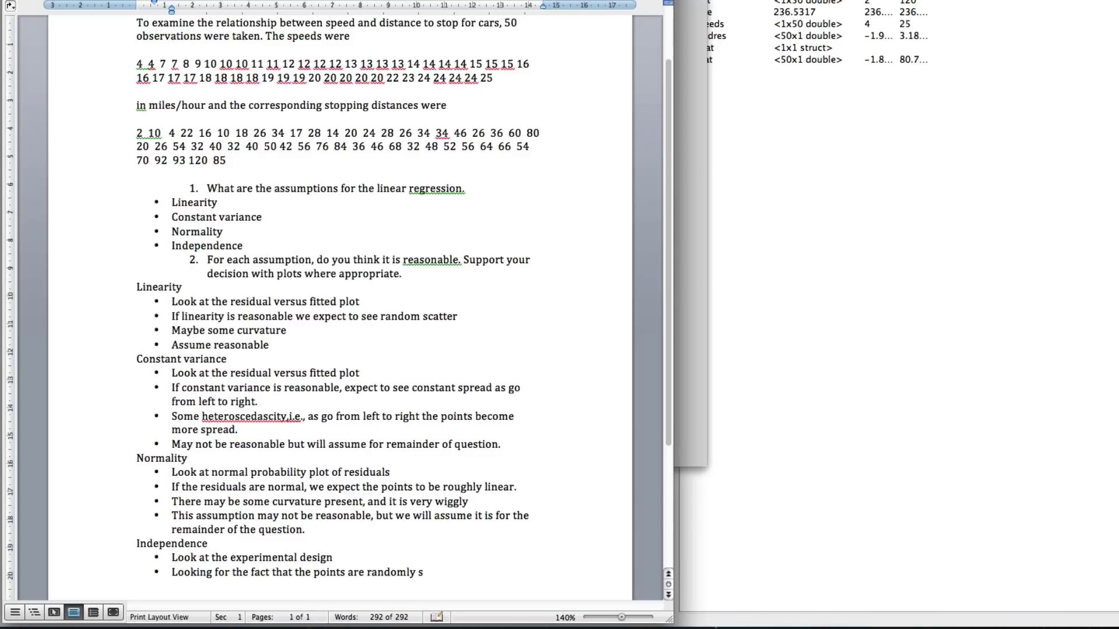
pyautogui.write('lelected')
pyautogui.scroll(3, 221, 122)
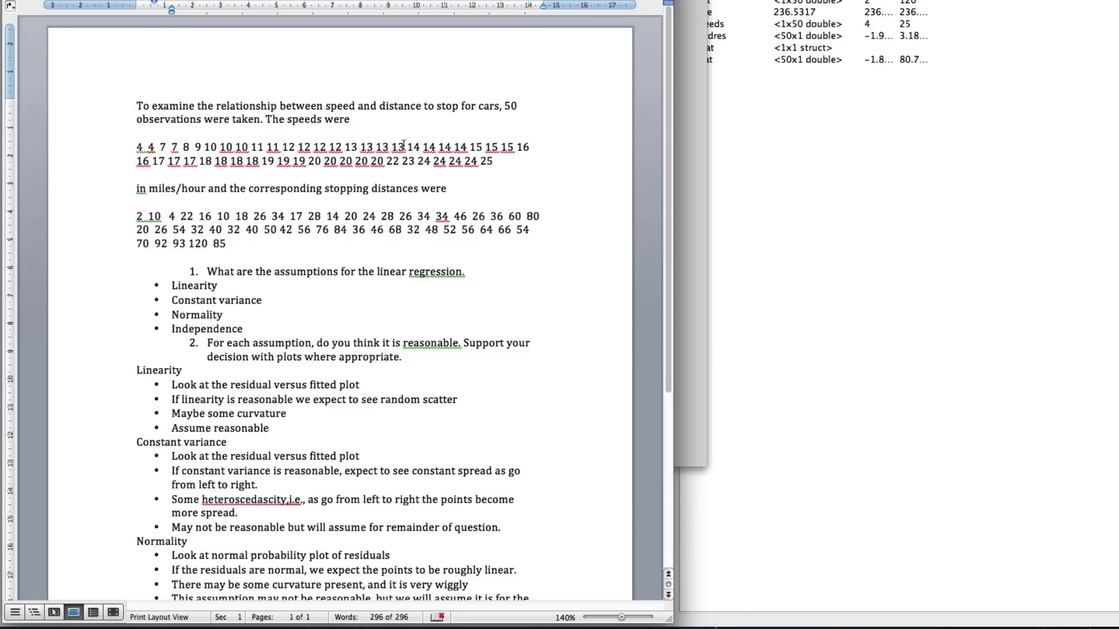
# Add Independence bullets 'Not enough information given in question' and assuming it reasonable for the remainder.
pyautogui.scroll(-5, 306, 343)
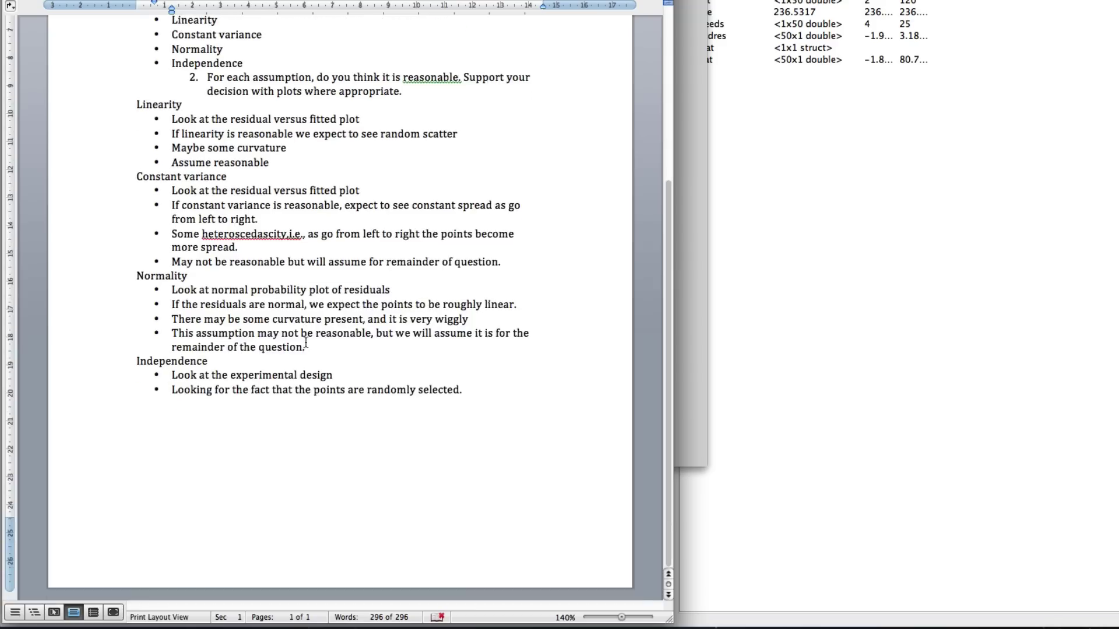
pyautogui.click(479, 393)
pyautogui.write('Not necess')
pyautogui.hotkey('alt', 'BackSpace')
pyautogui.write('enoughinf')
pyautogui.press('BackSpace')
pyautogui.press('BackSpace')
pyautogui.write('nformation')
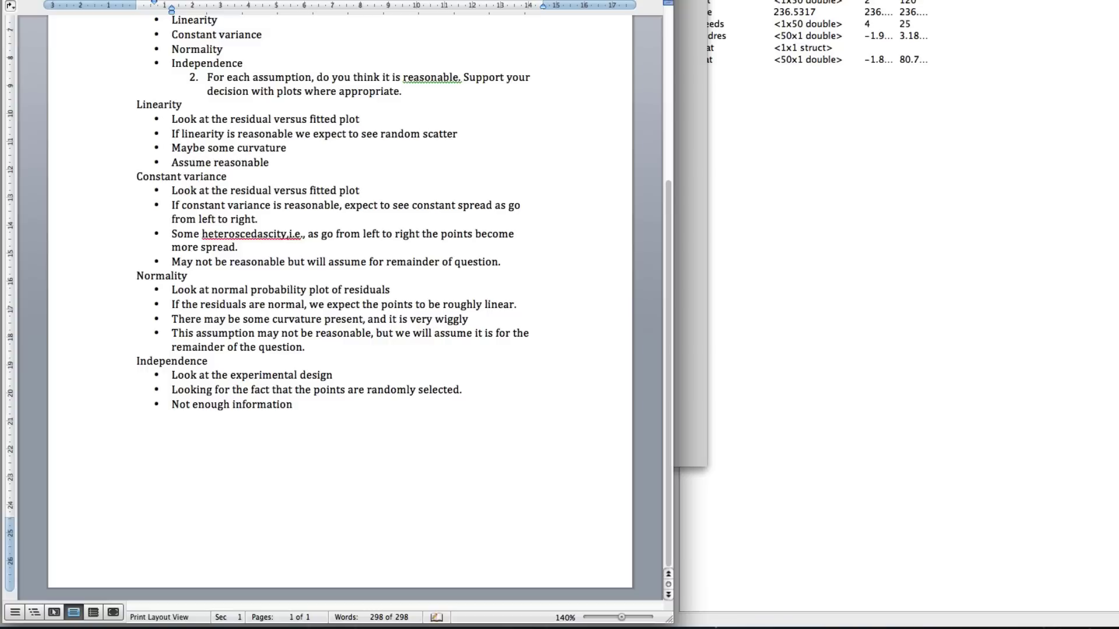
pyautogui.write(' given in')
pyautogui.write(' question ')
pyautogui.write('We will a')
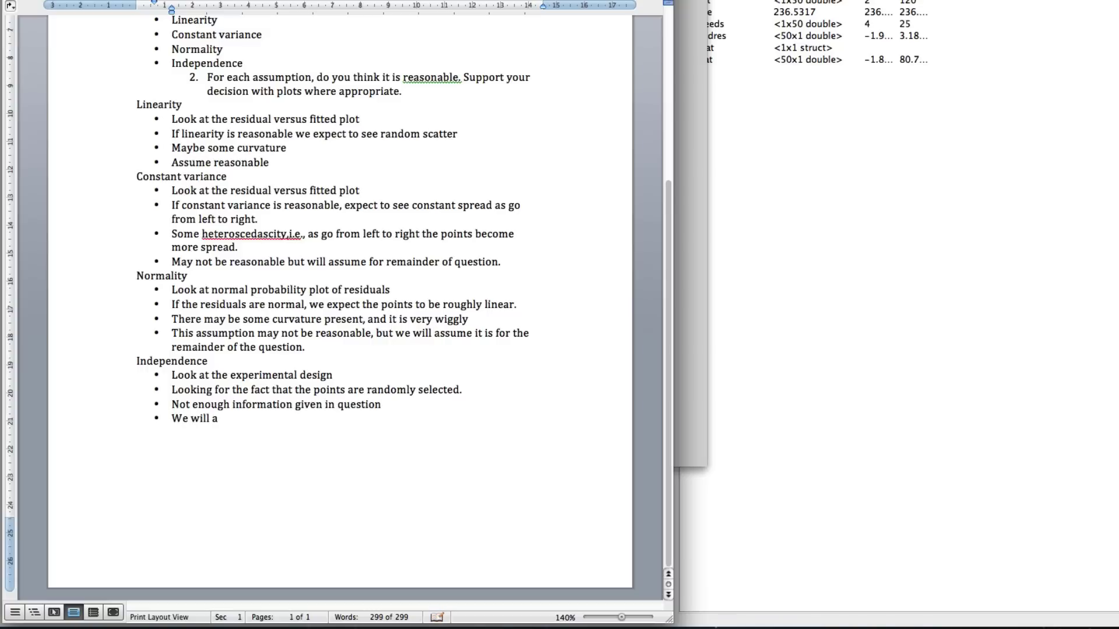
pyautogui.write('ssume this assum')
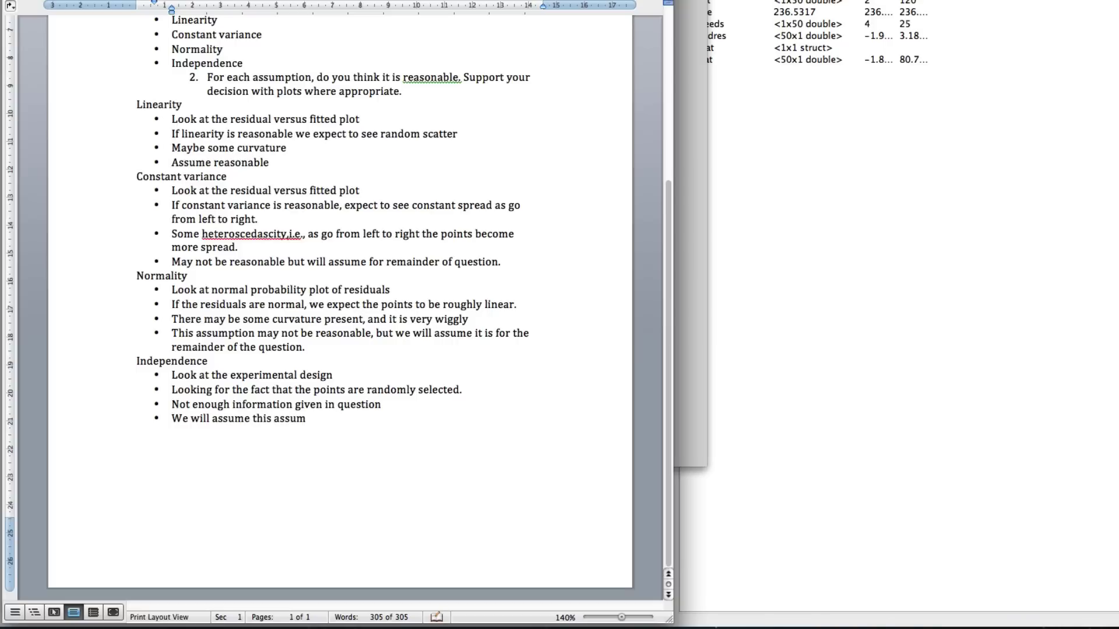
pyautogui.write('ption is reasonable form')
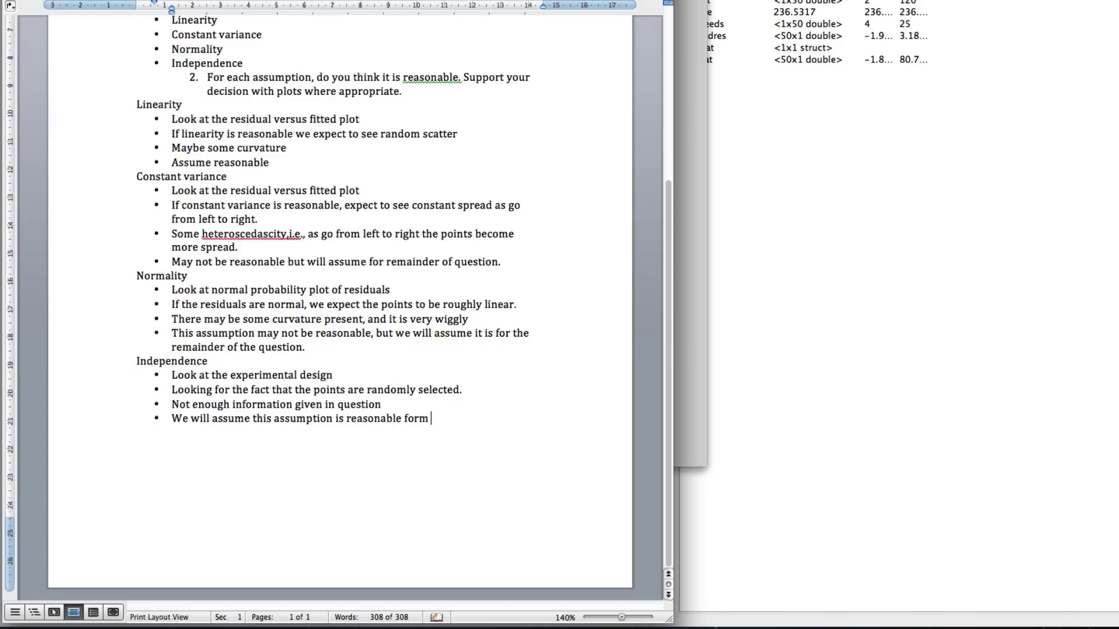
pyautogui.press('BackSpace')
pyautogui.press('BackSpace')
pyautogui.press('BackSpace')
pyautogui.press('BackSpace')
pyautogui.write('or remainder of question.')
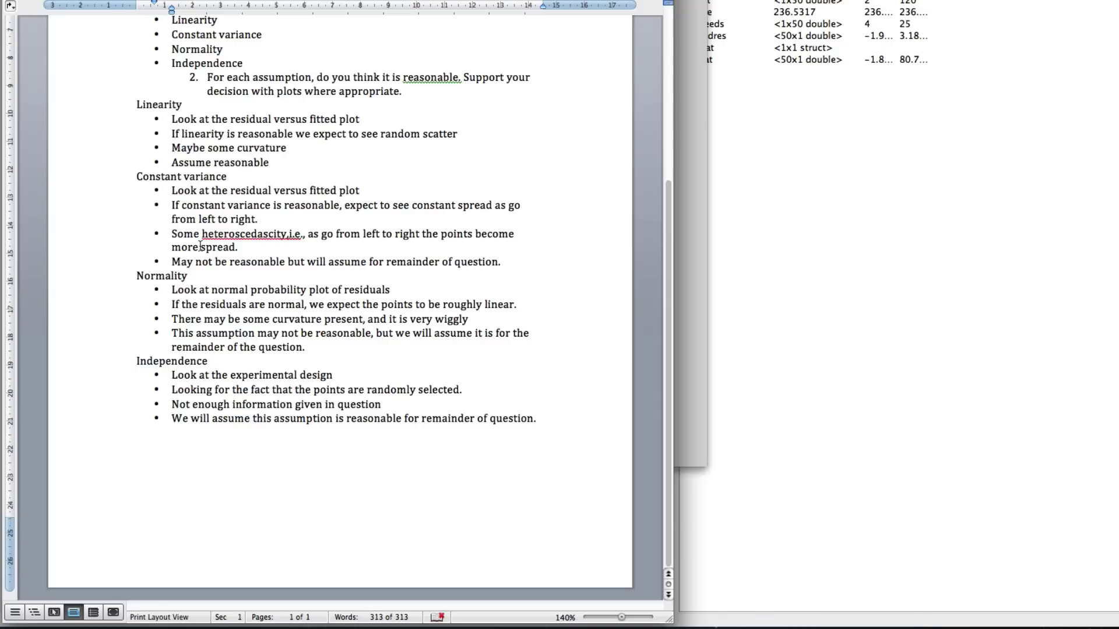
# Insert a space between 'heteroscedascity,' and 'i.e.' in the Constant variance bullet.
pyautogui.scroll(5, 164, 295)
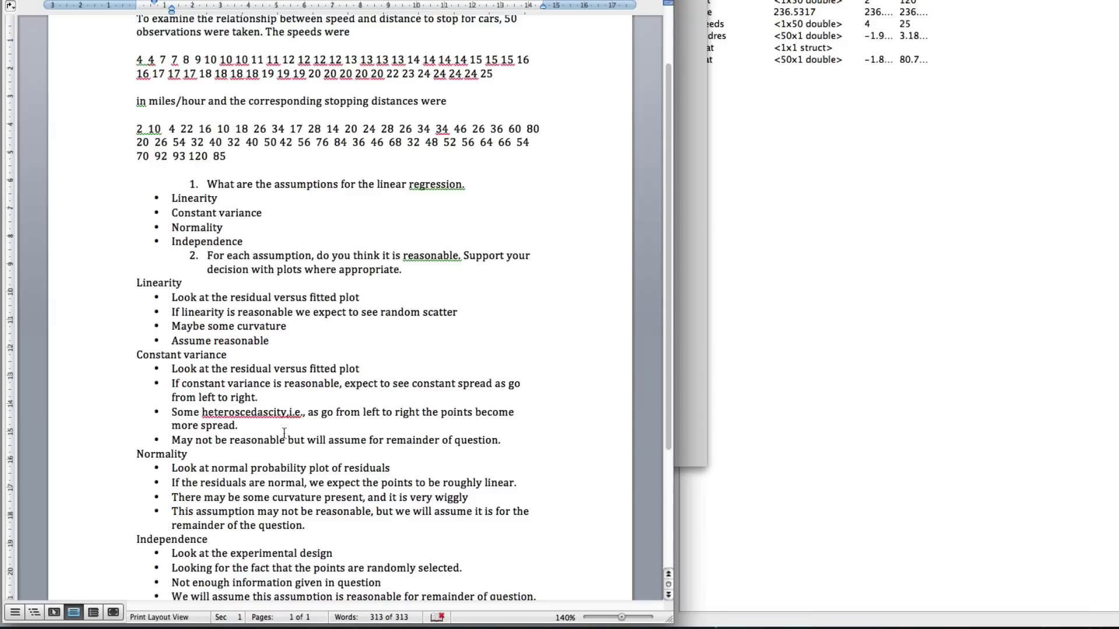
pyautogui.click(289, 412)
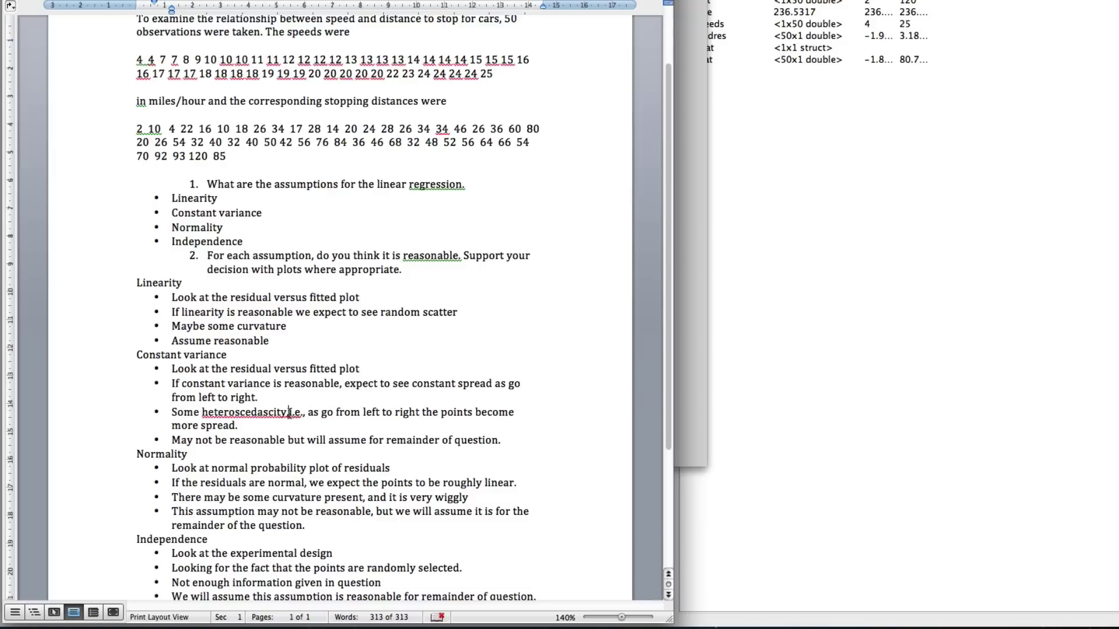